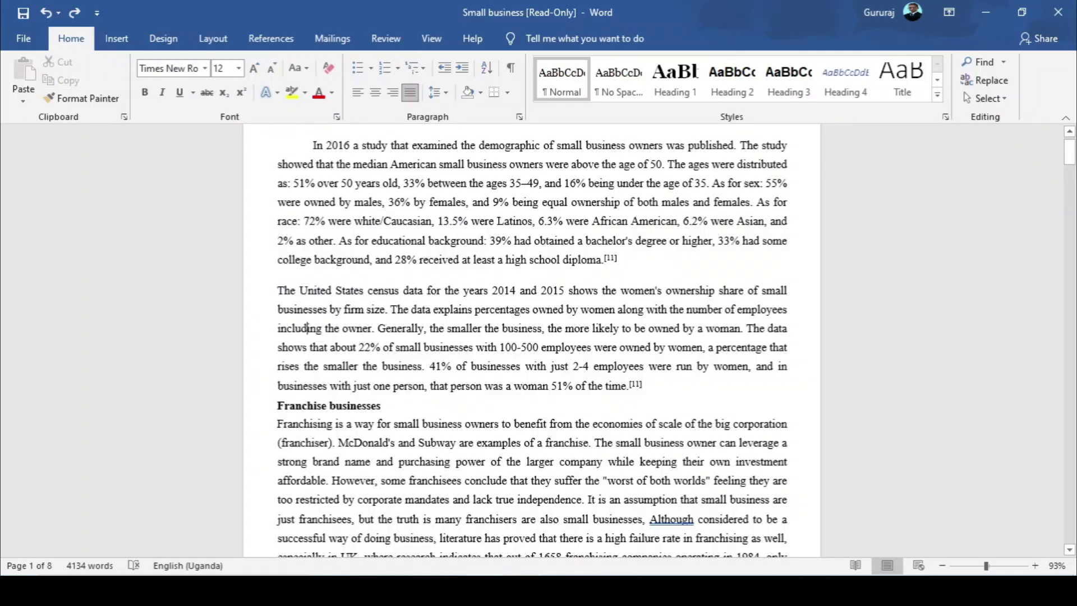
- Open the fill effects for the page color and choose the Dotted: 5% pattern
scroll(377, 332, up, 1)
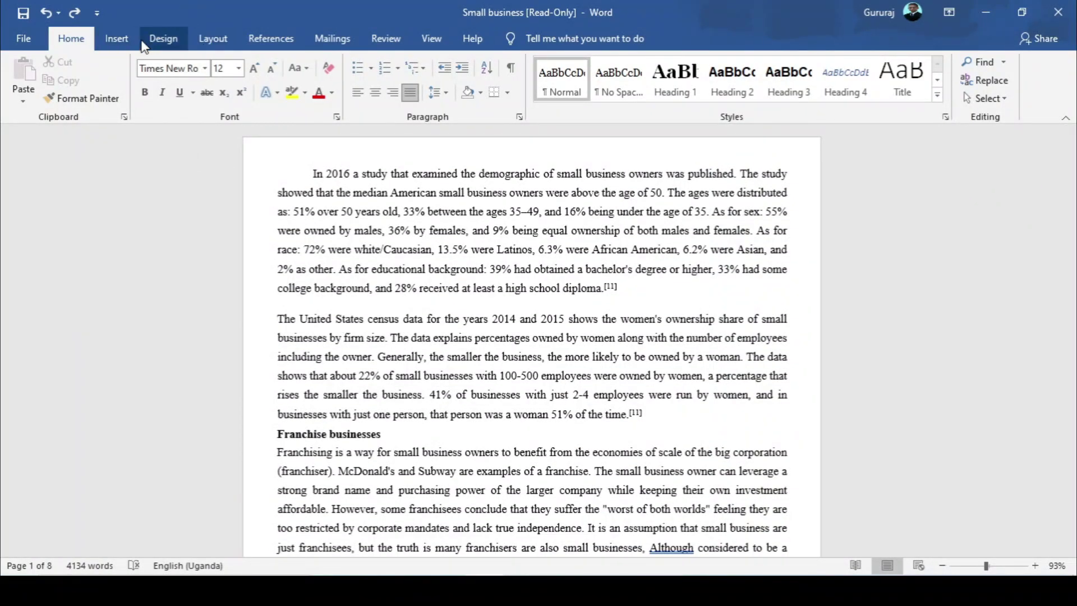
click(163, 38)
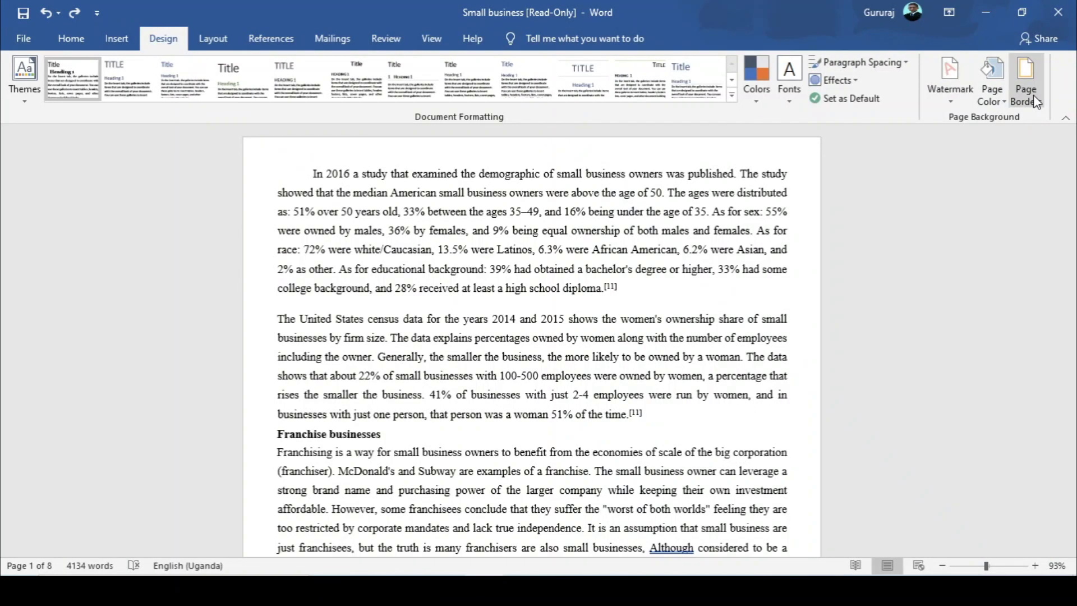
click(991, 90)
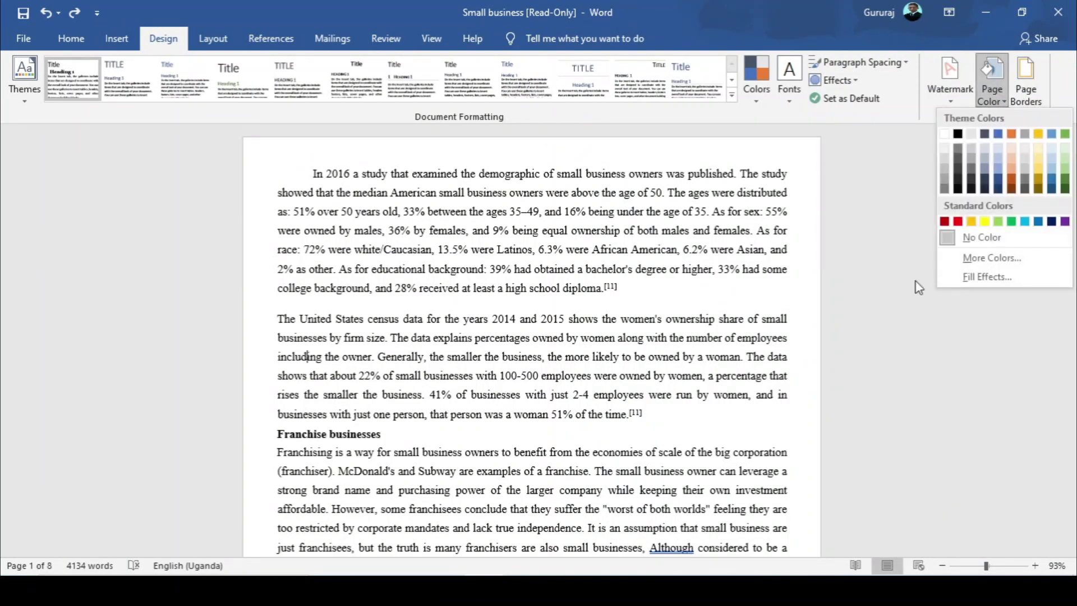
click(986, 277)
click(511, 133)
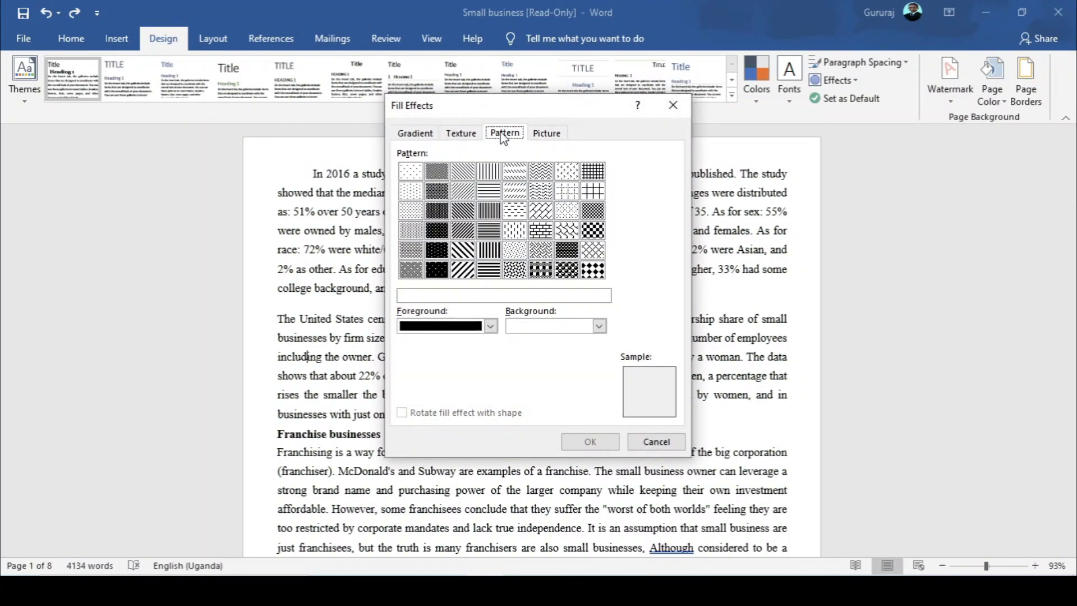
click(409, 172)
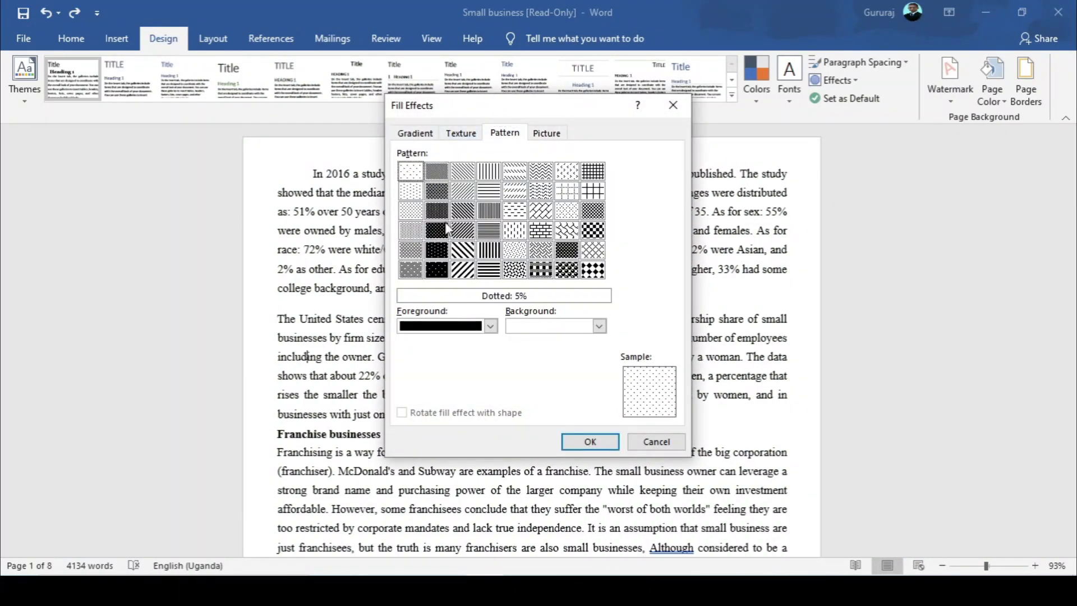
- Set the pattern's foreground to gold and its background to a darker blue, and apply it to the pages
click(489, 326)
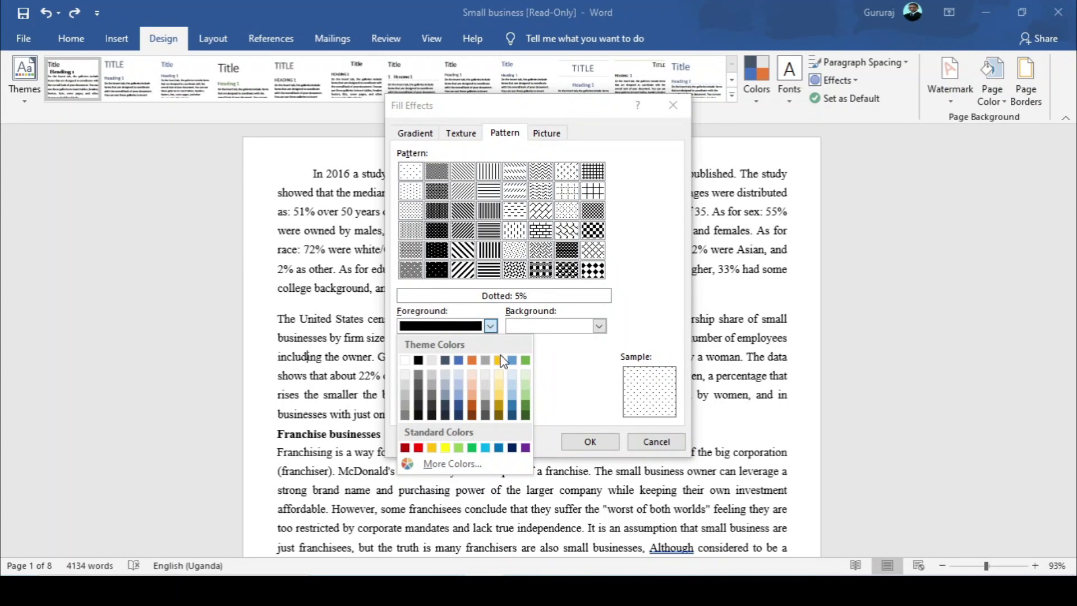
click(499, 360)
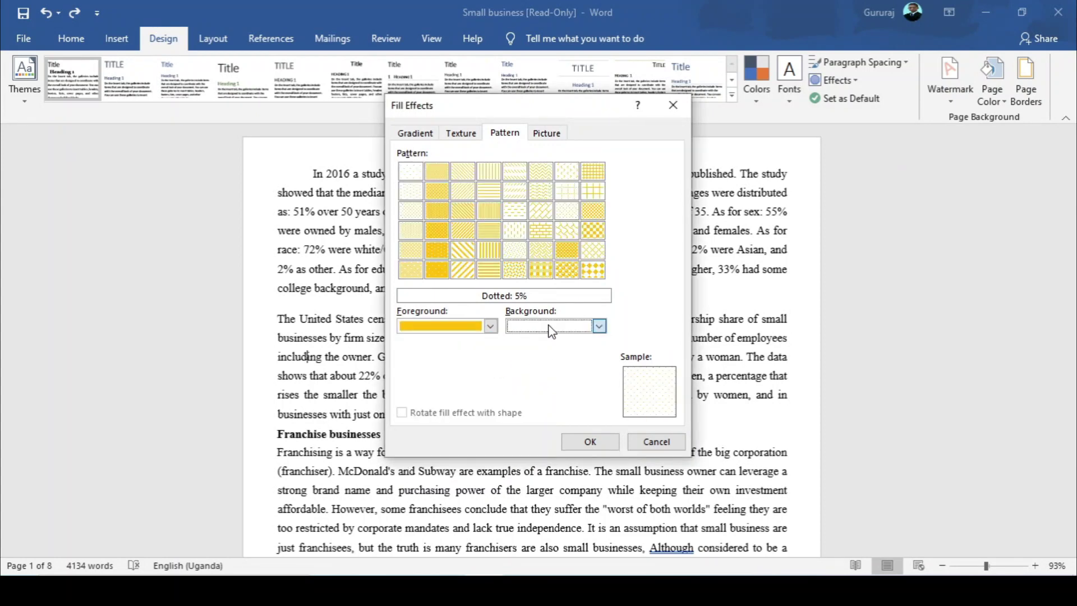
click(599, 325)
click(620, 407)
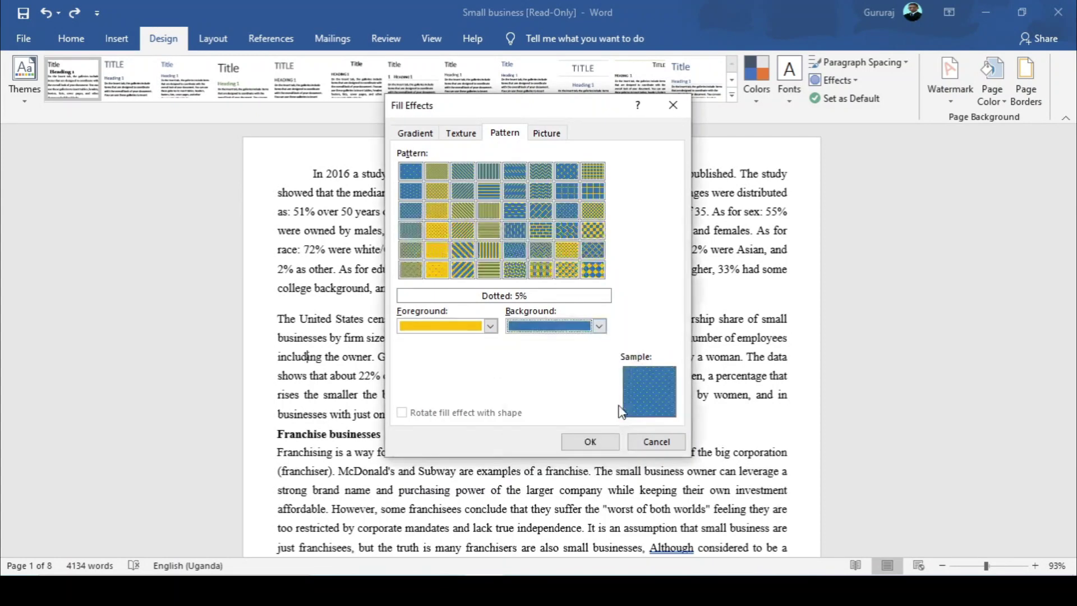
click(586, 442)
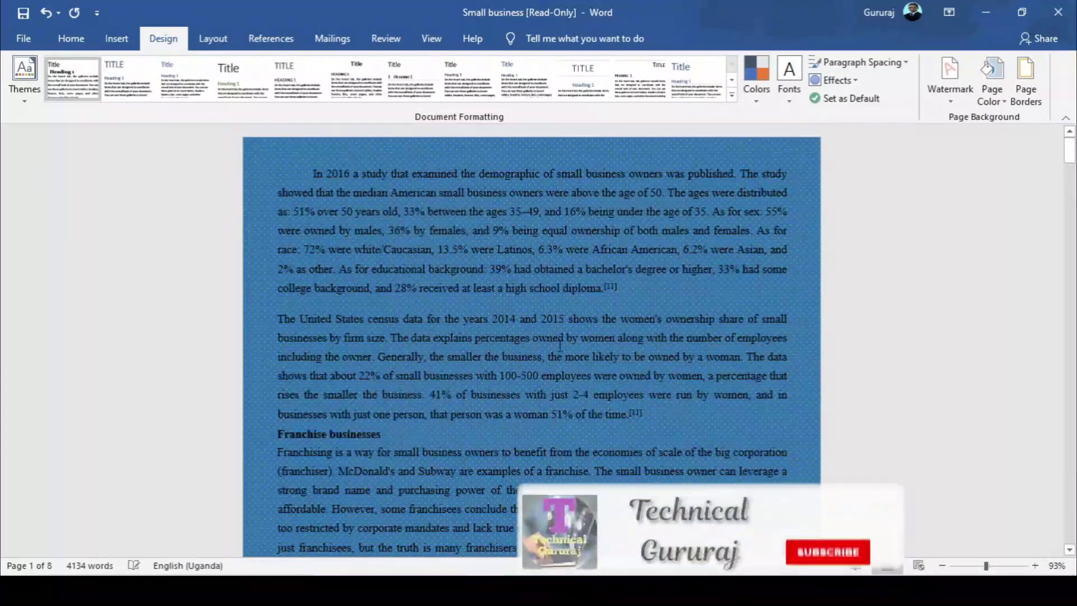
scroll(455, 212, down, 3)
scroll(455, 212, down, 6)
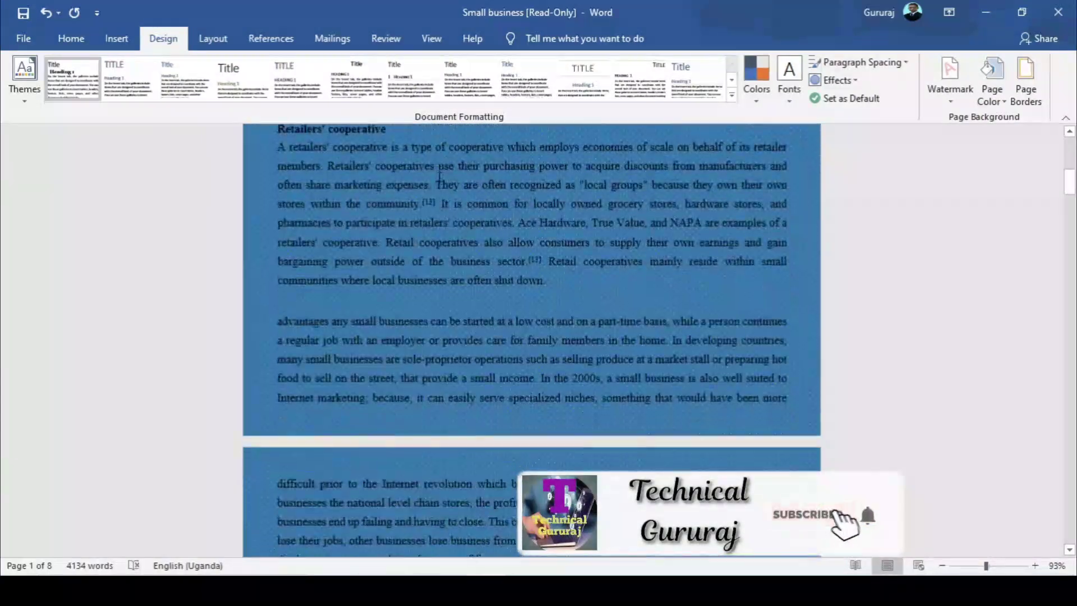
- Change the page background pattern to Small grid and check it on the pages
click(992, 76)
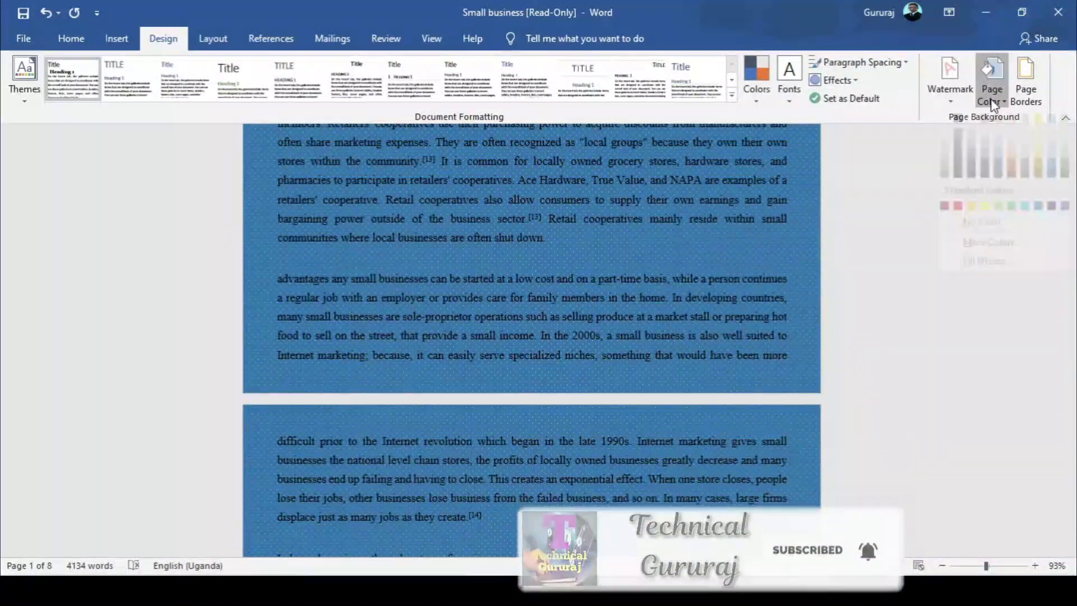
click(987, 277)
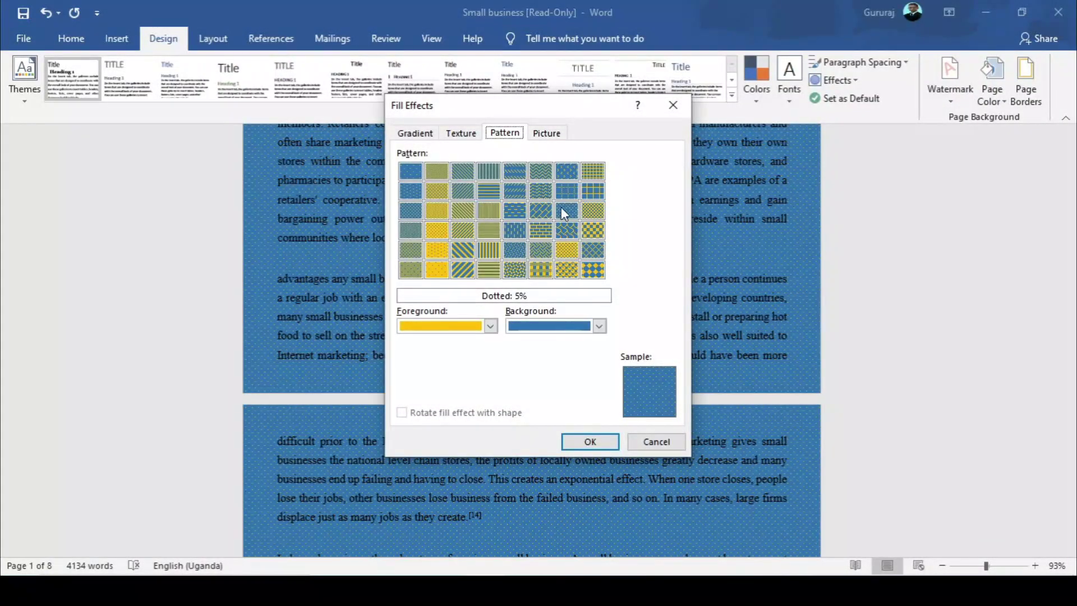
click(566, 185)
click(592, 172)
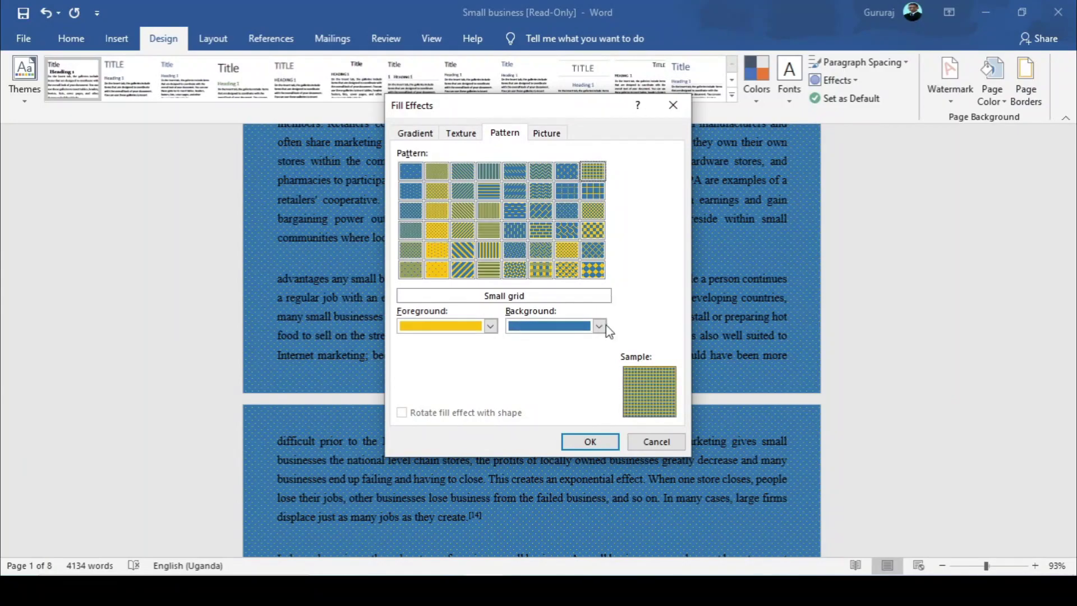
click(590, 441)
scroll(566, 348, up, 6)
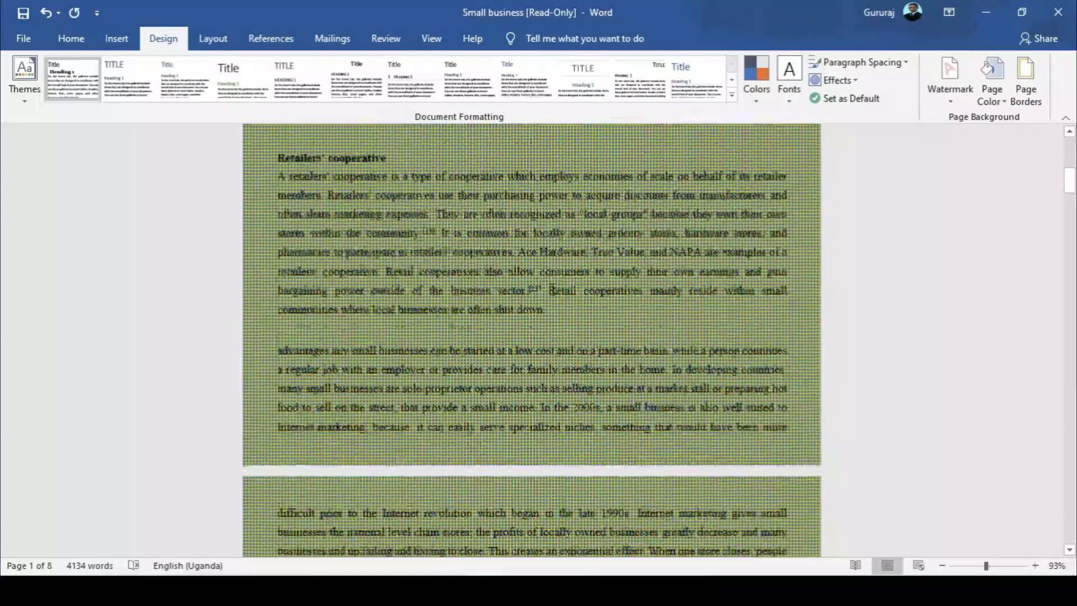
scroll(895, 220, up, 1)
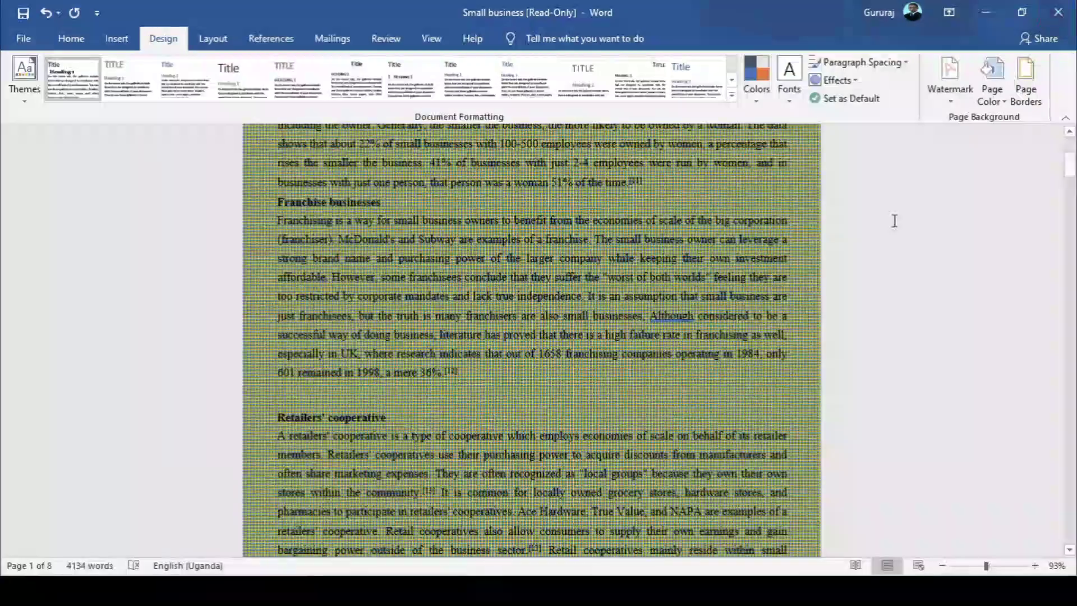
- Recolor the page background pattern with an orange foreground and a white background
click(991, 84)
click(998, 280)
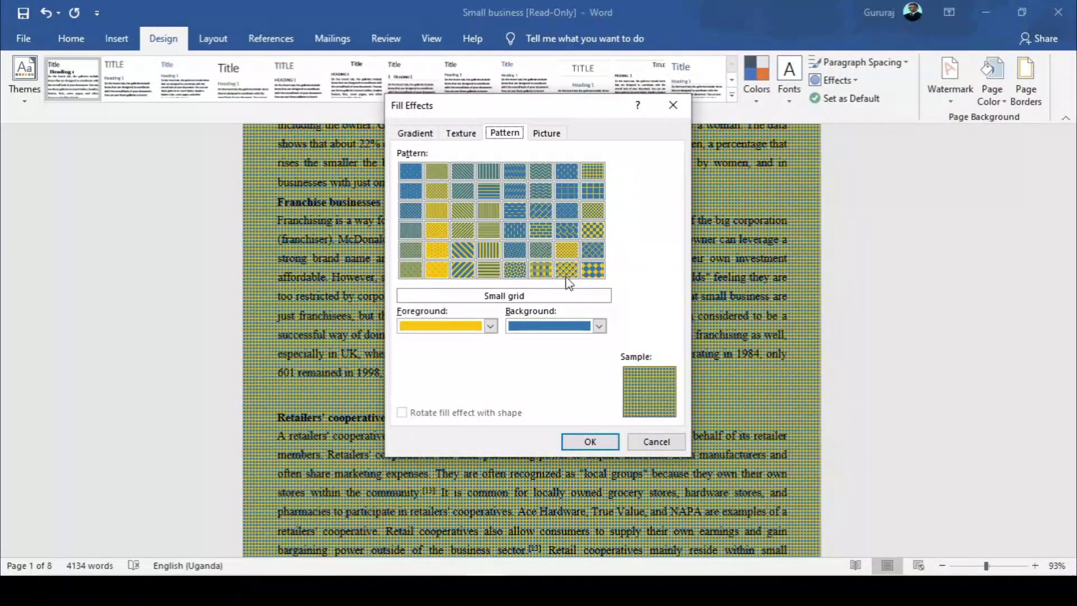
click(491, 327)
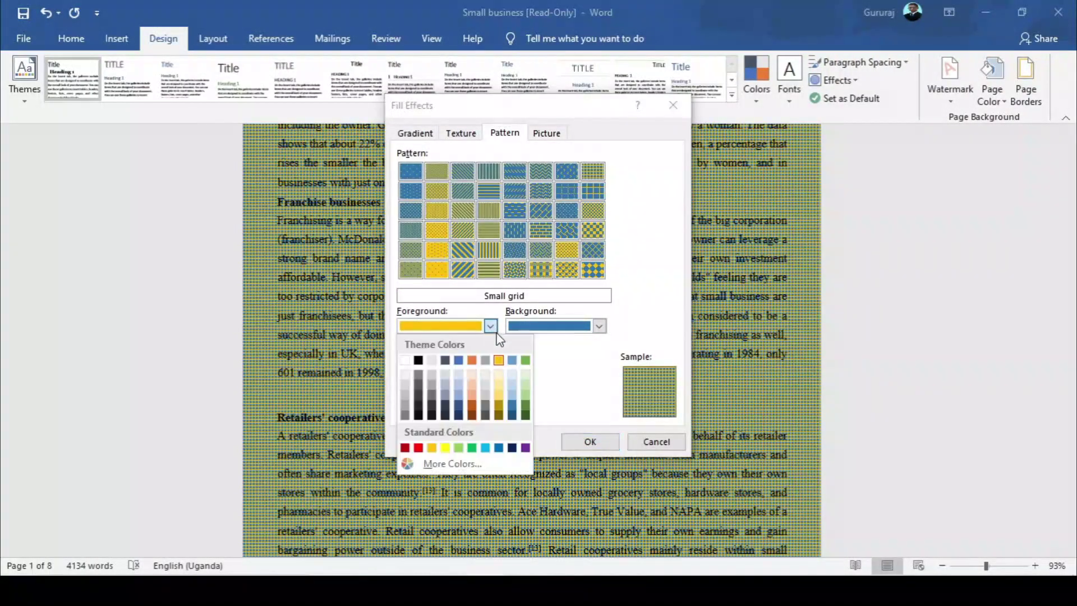
click(472, 361)
click(599, 326)
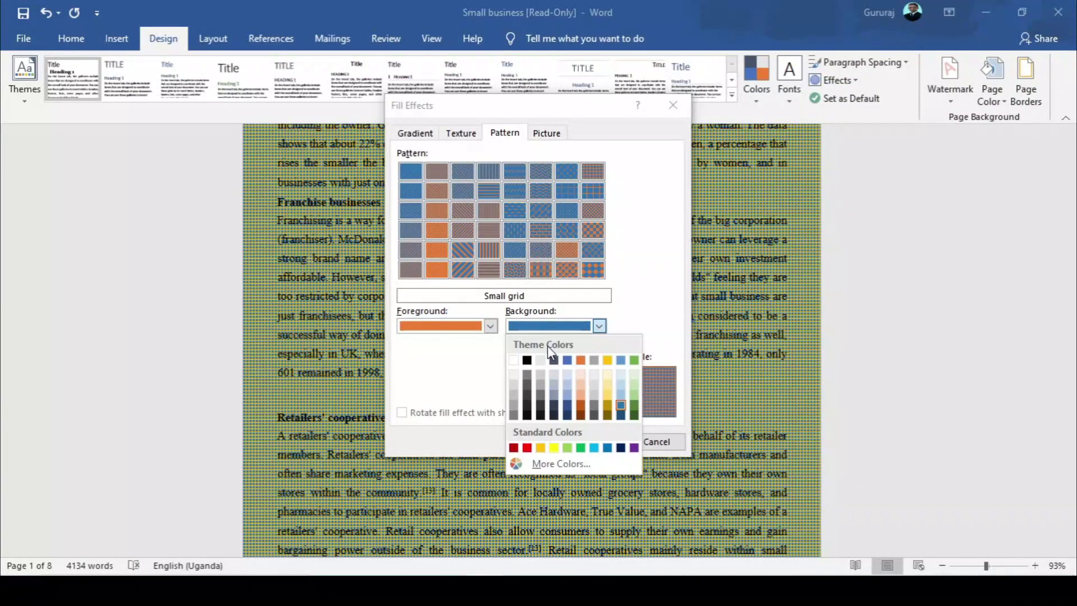
click(514, 360)
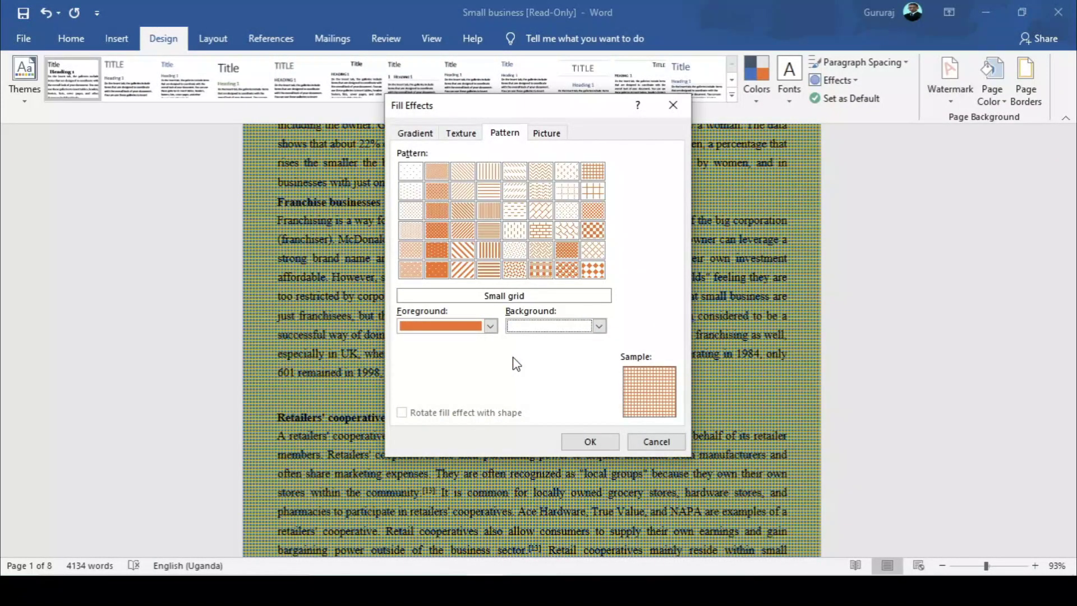
click(591, 442)
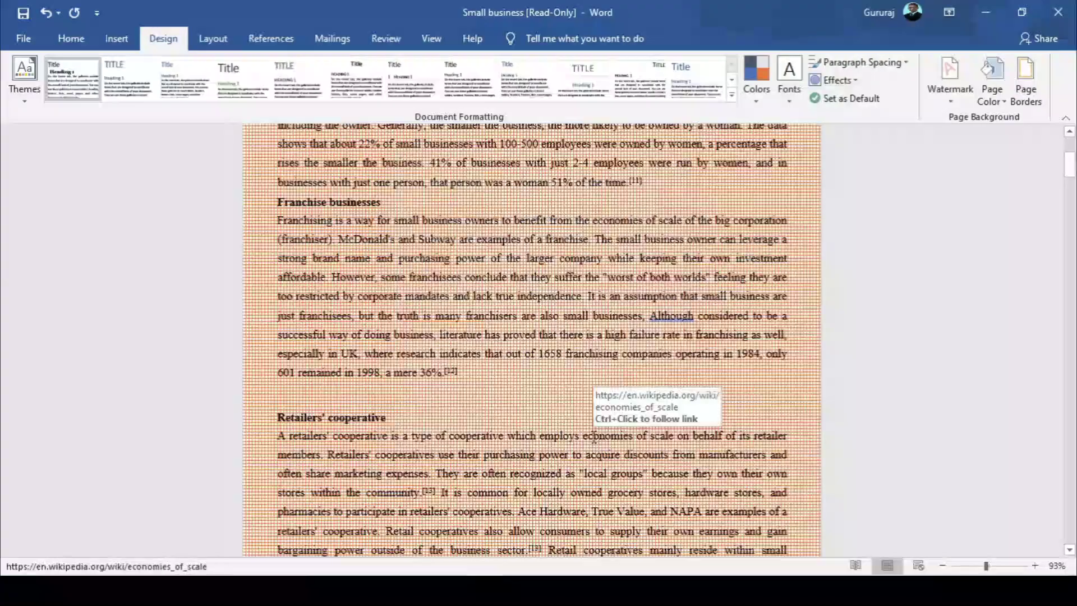
- Examine the patterned page background from the first page through to the Social responsibility section
scroll(487, 187, up, 4)
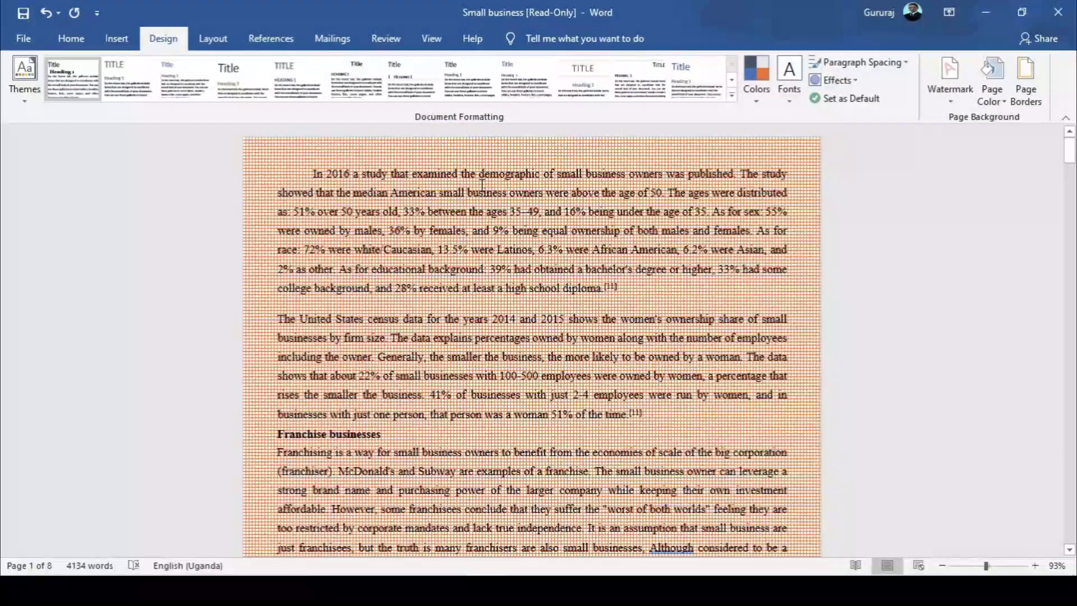
scroll(481, 181, down, 9)
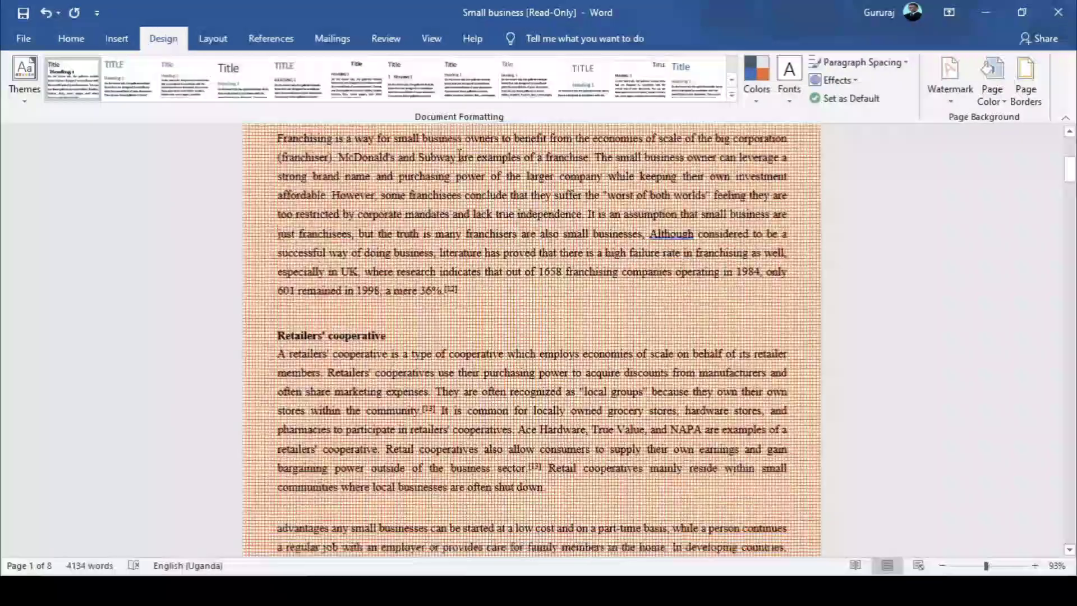
scroll(449, 147, down, 4)
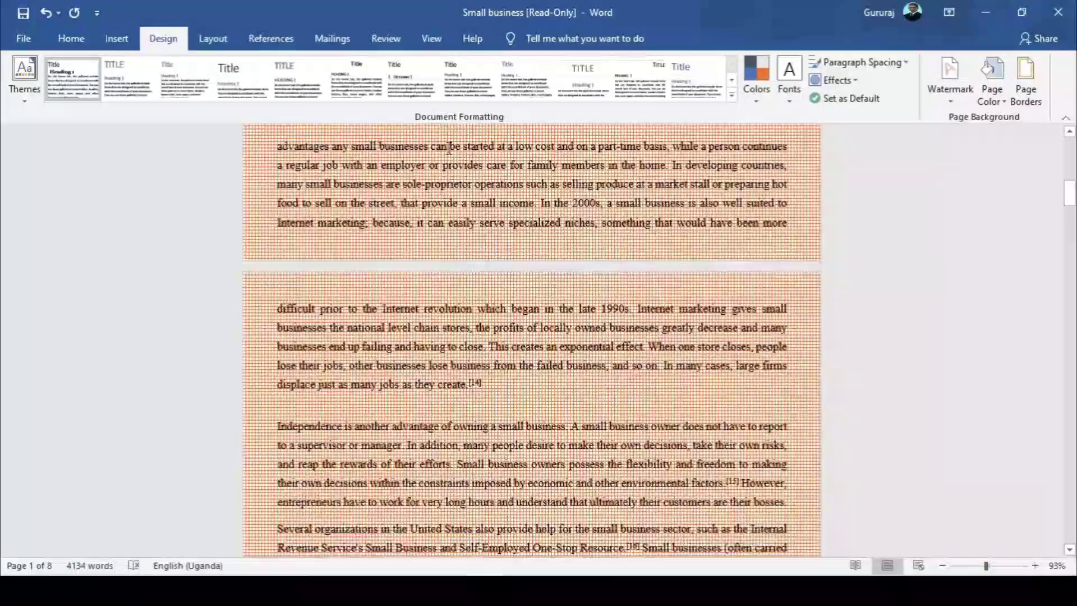
scroll(449, 147, down, 8)
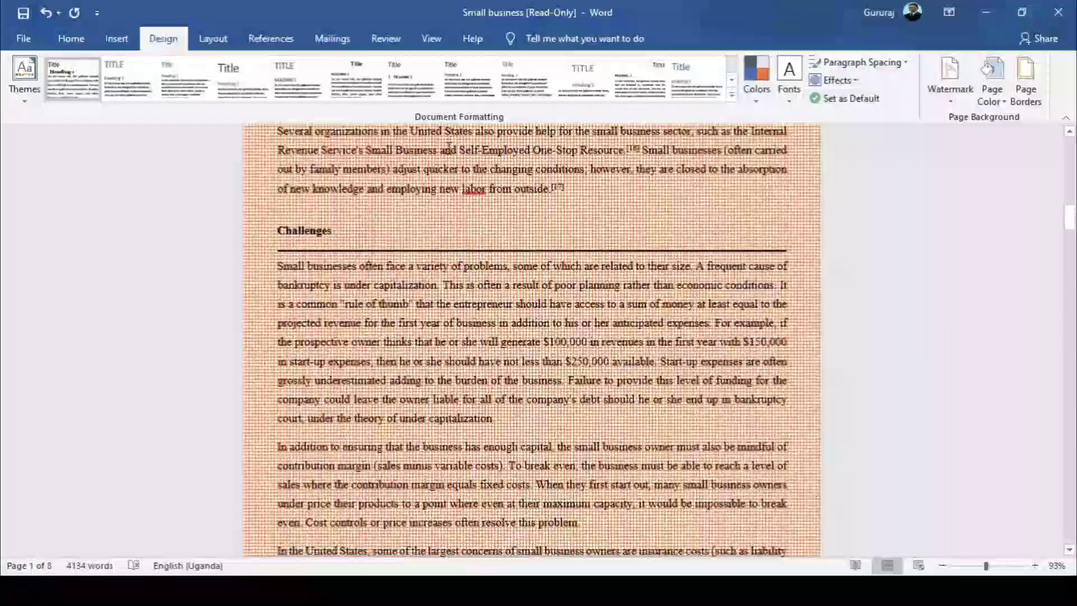
scroll(449, 147, down, 1)
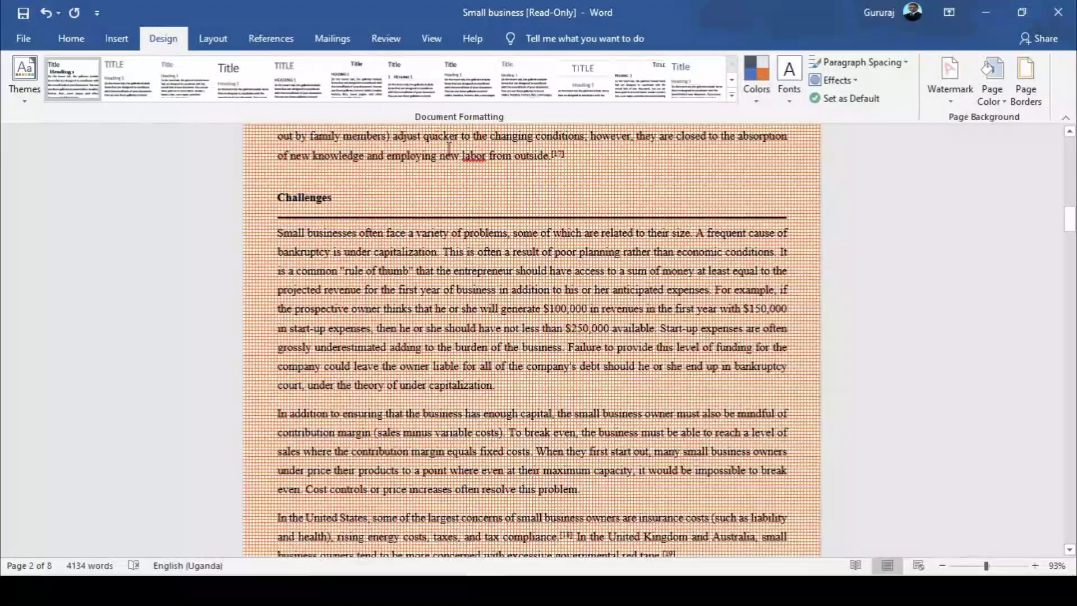
scroll(449, 148, down, 6)
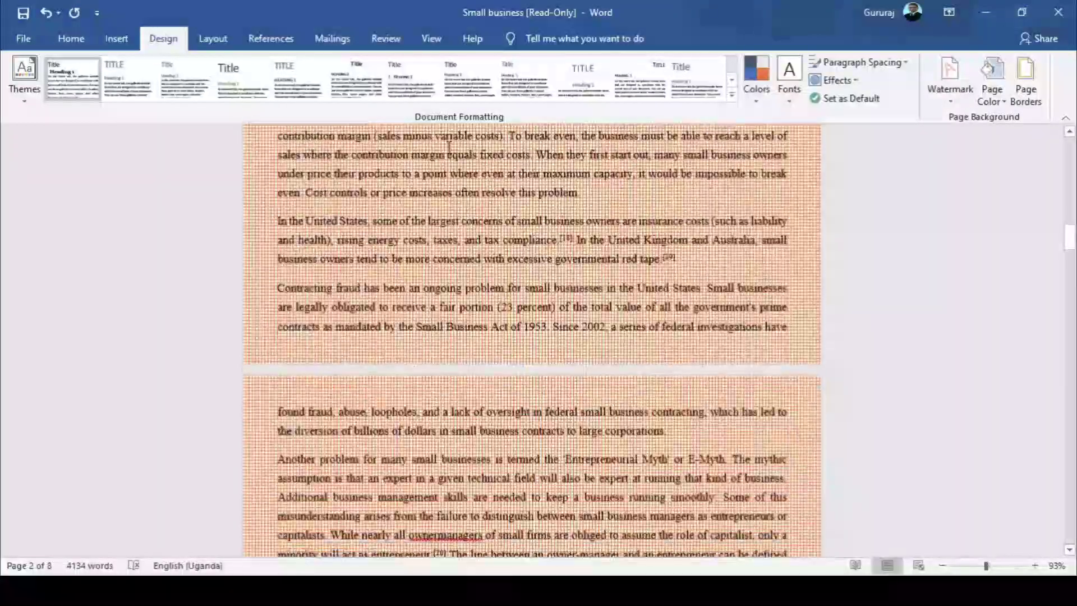
scroll(449, 147, down, 4)
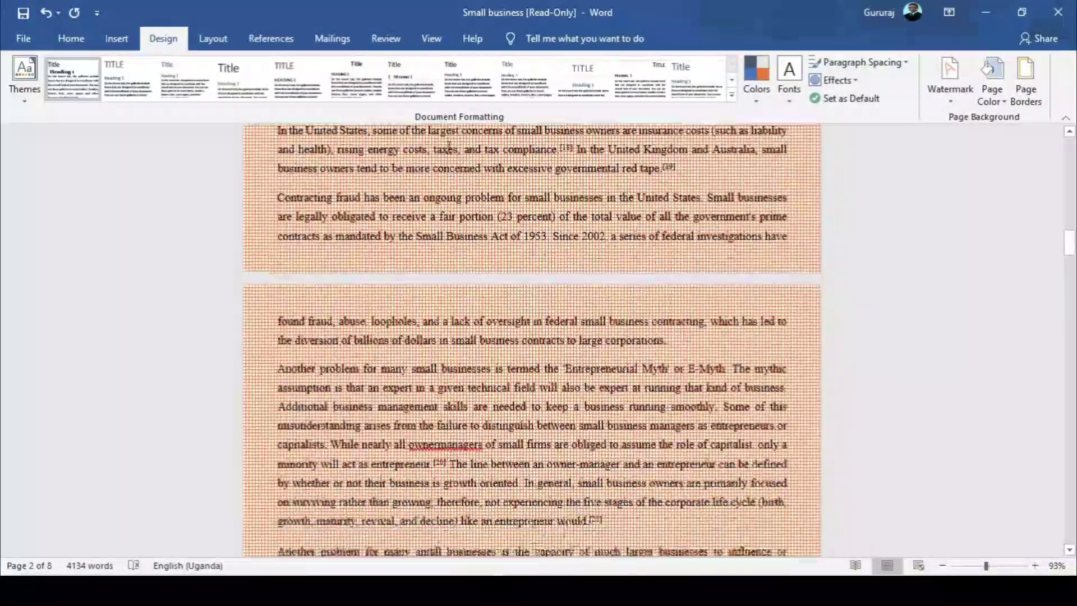
scroll(448, 148, down, 8)
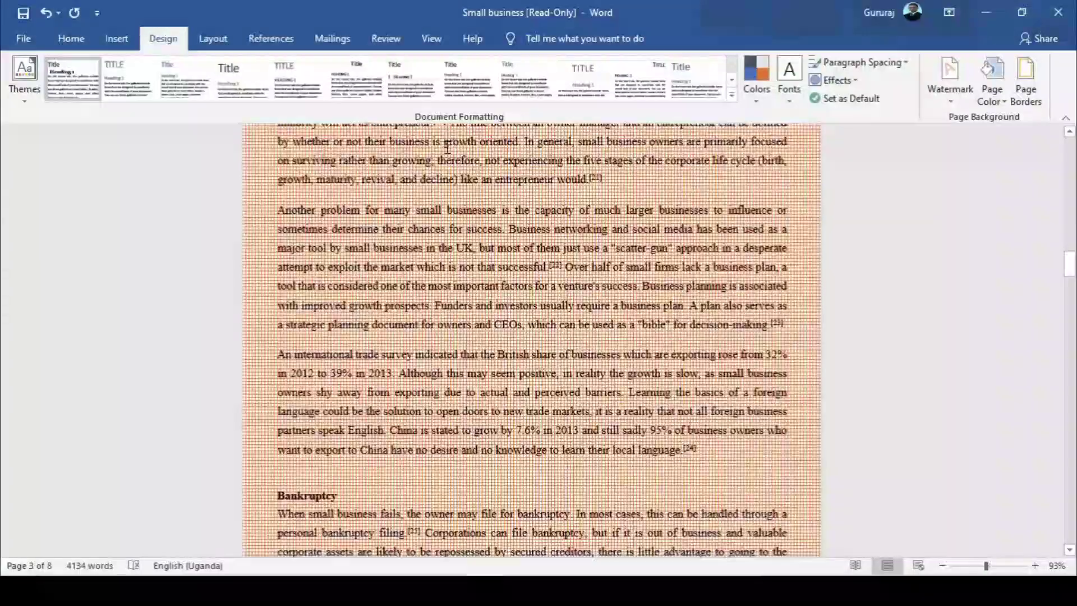
scroll(447, 143, down, 6)
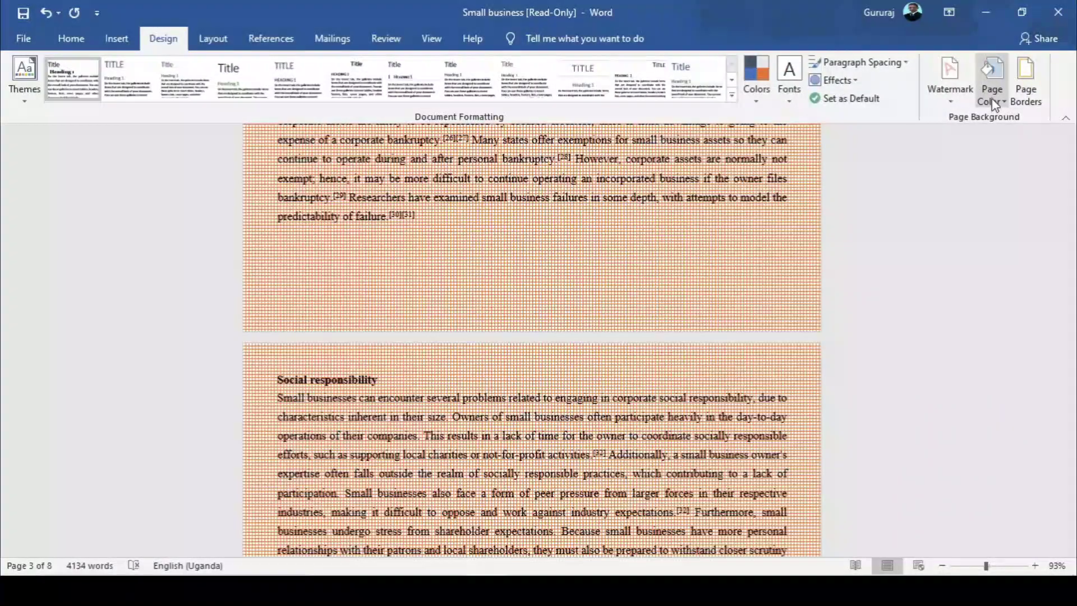
- Change the page background pattern to Horizontal stripes: Alternating horizontal lines and check it on the pages
click(994, 104)
click(996, 276)
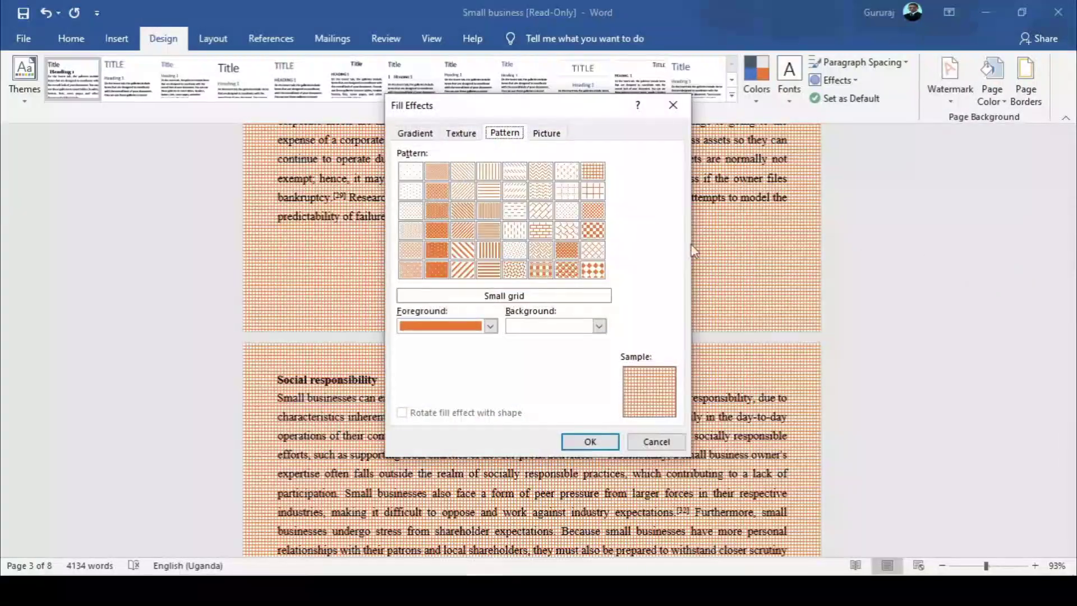
click(516, 211)
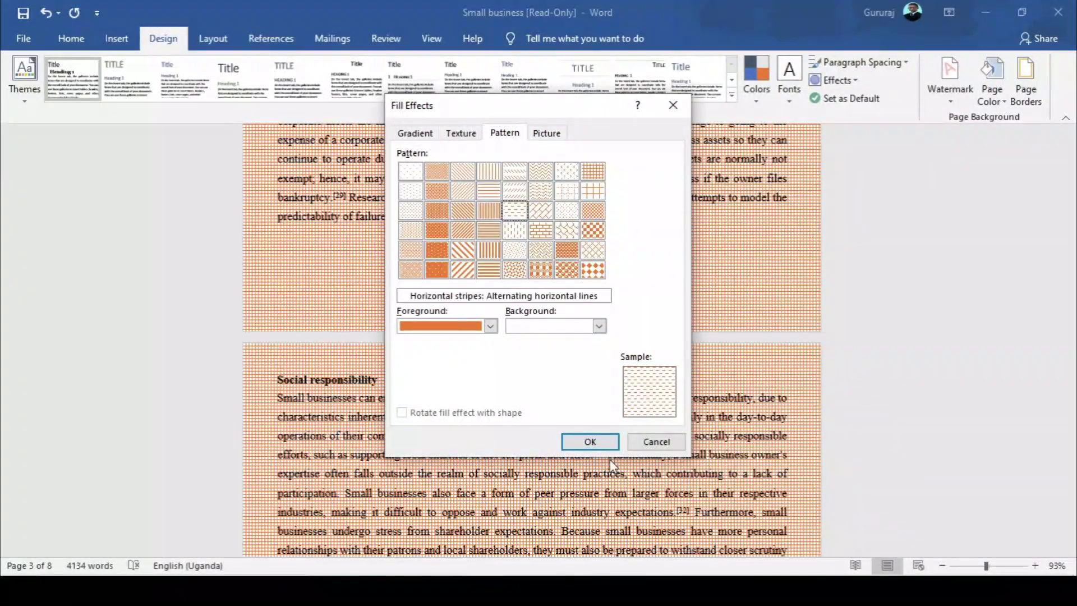
click(595, 446)
scroll(577, 361, up, 15)
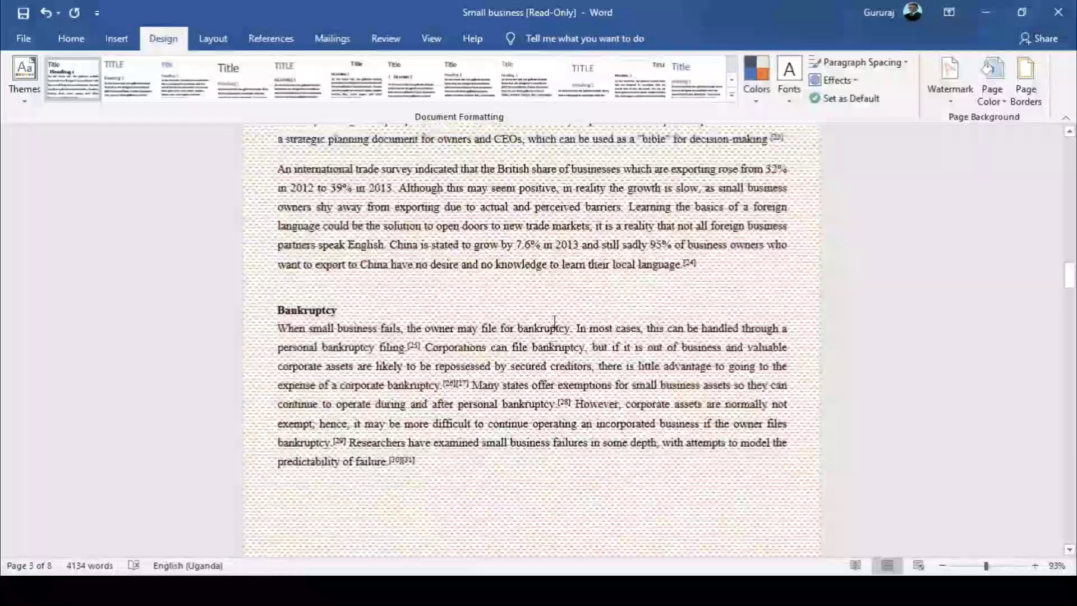
scroll(548, 314, up, 4)
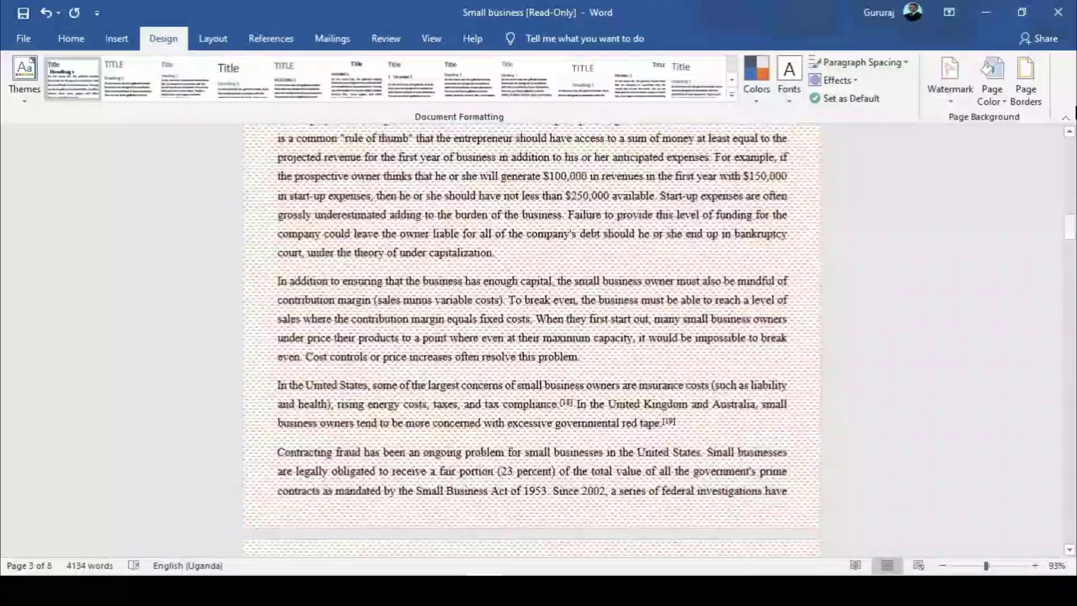
- Set the page background pattern's foreground to light blue and its background to red
click(999, 91)
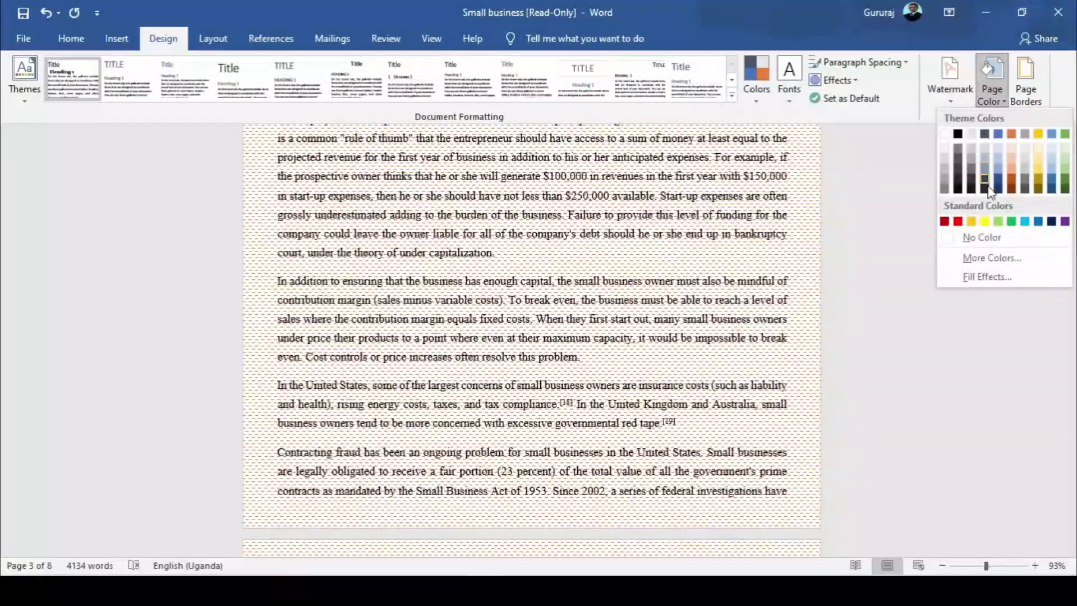
click(1011, 274)
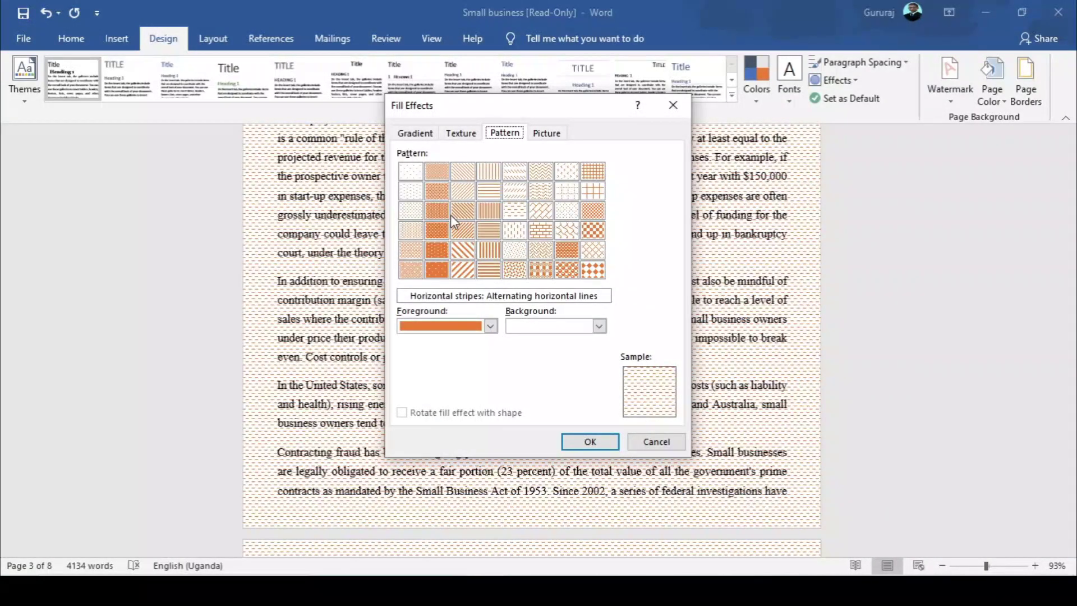
click(491, 326)
click(458, 395)
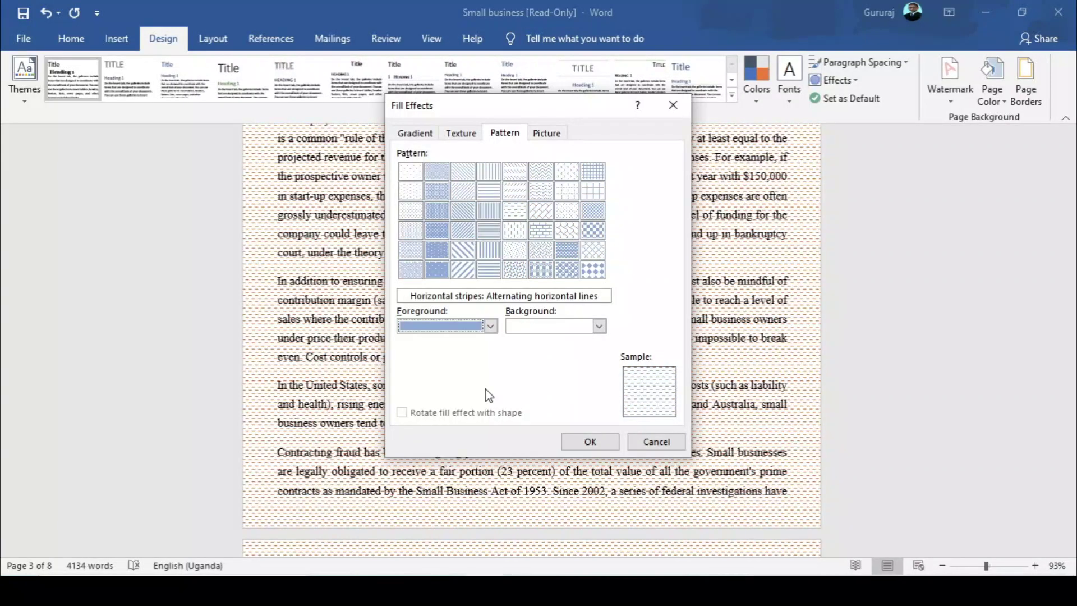
click(553, 327)
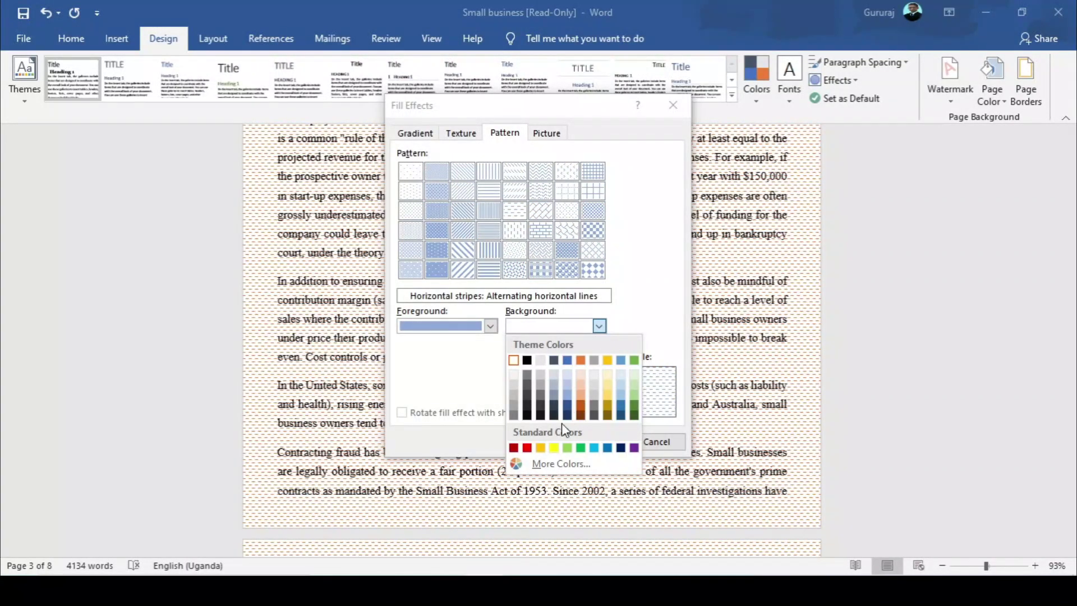
click(529, 447)
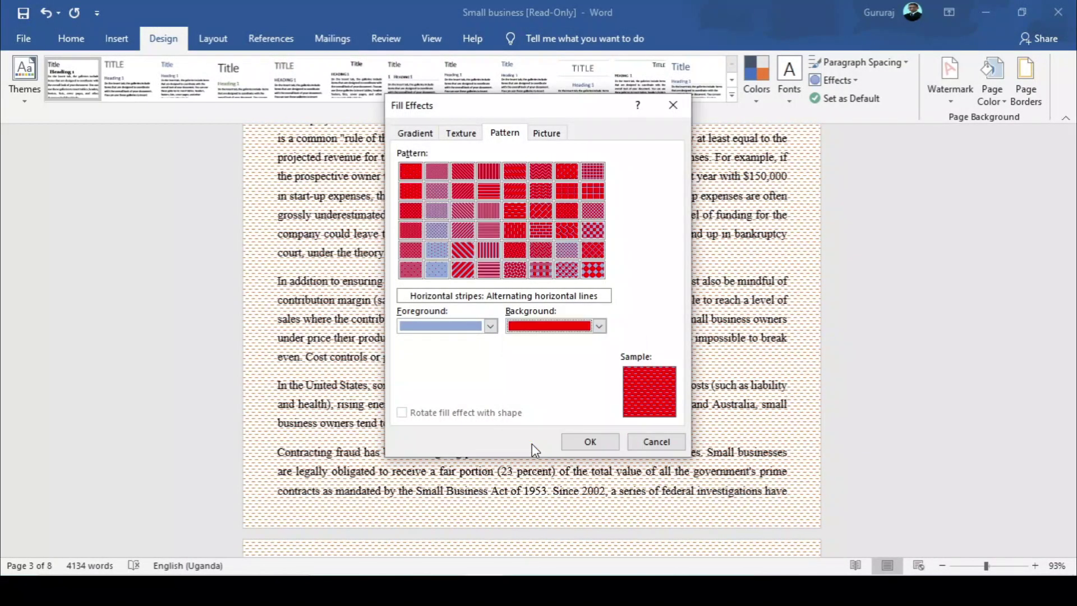
- Apply the Large checker board pattern as the page background and check it back to the first page
click(593, 230)
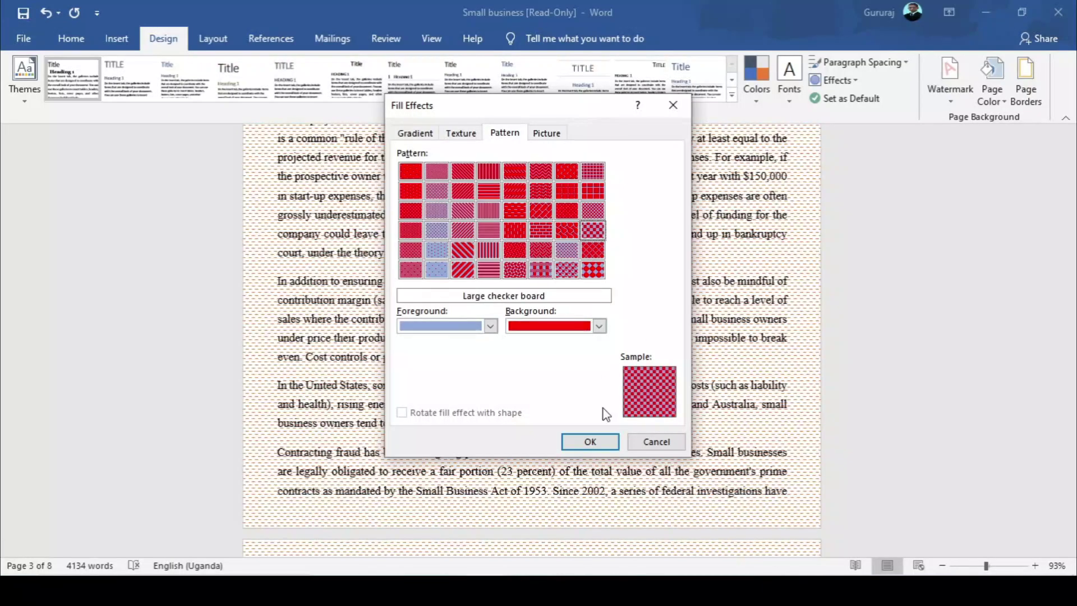
click(590, 440)
scroll(532, 337, up, 5)
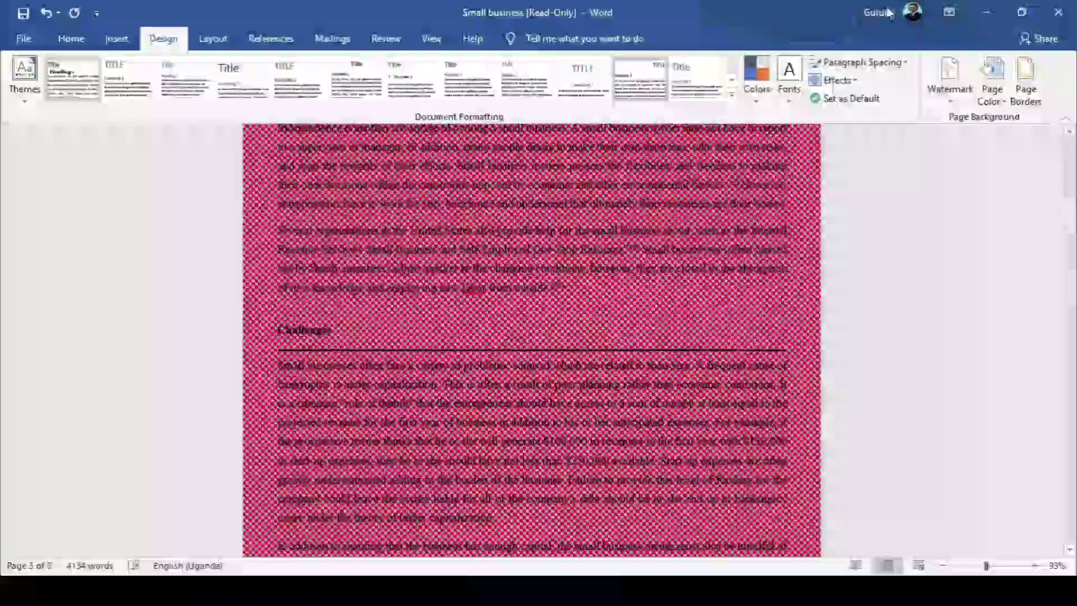
key(alt+p)
scroll(986, 137, up, 4)
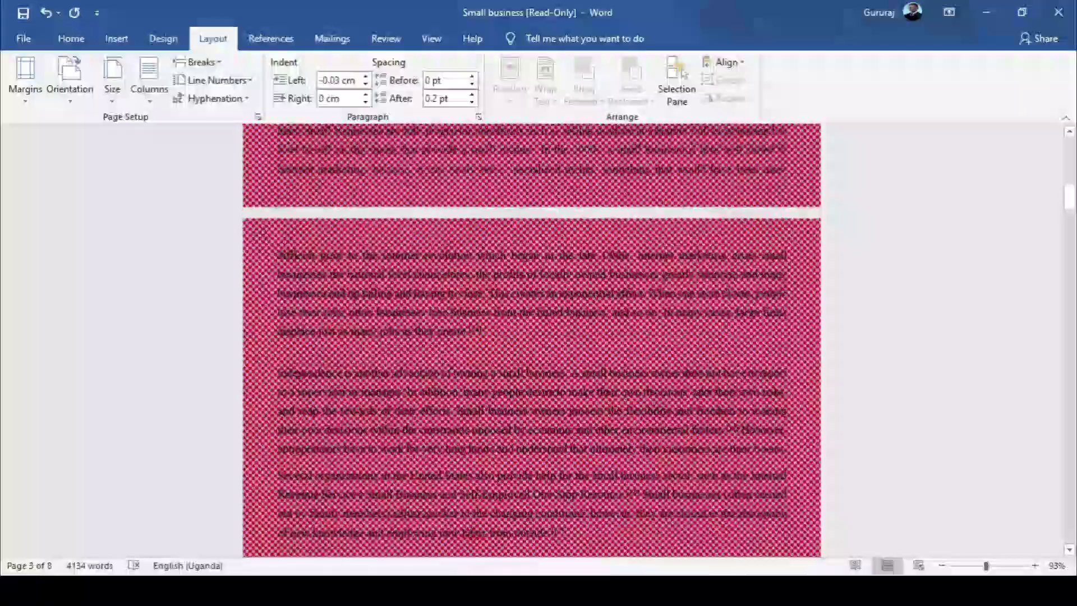
scroll(532, 336, up, 10)
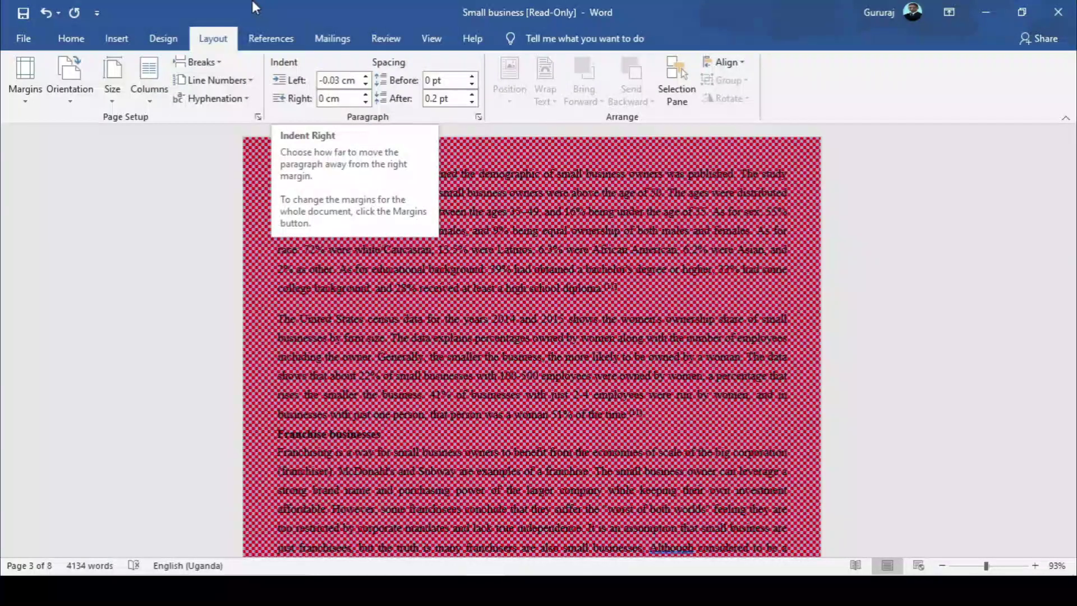
- Change the page background pattern to Solid diamond grid and check it on the first page
click(161, 37)
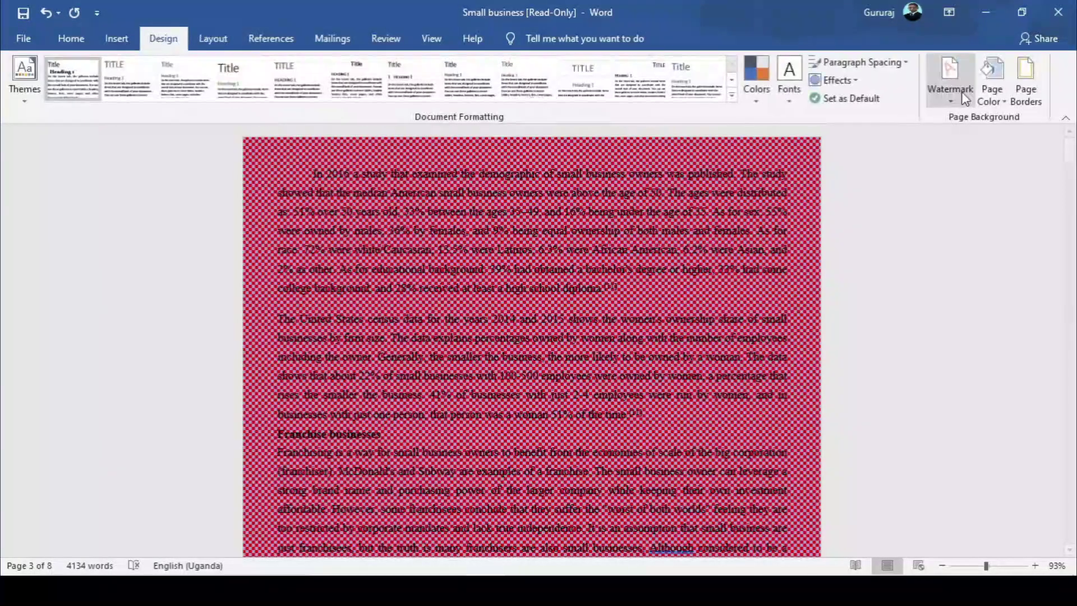
click(992, 99)
click(996, 285)
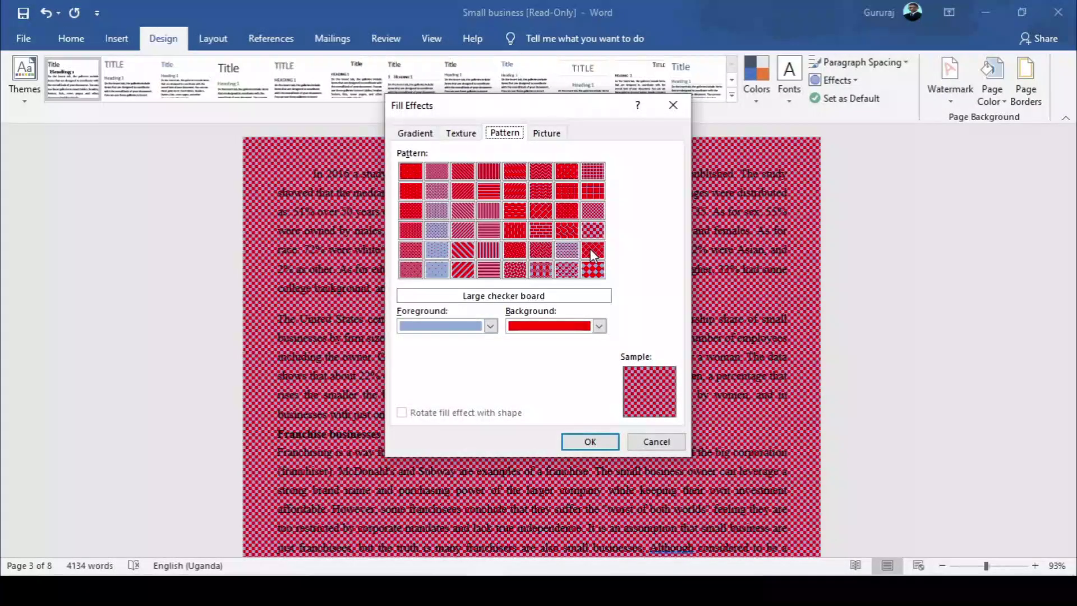
click(594, 270)
click(588, 443)
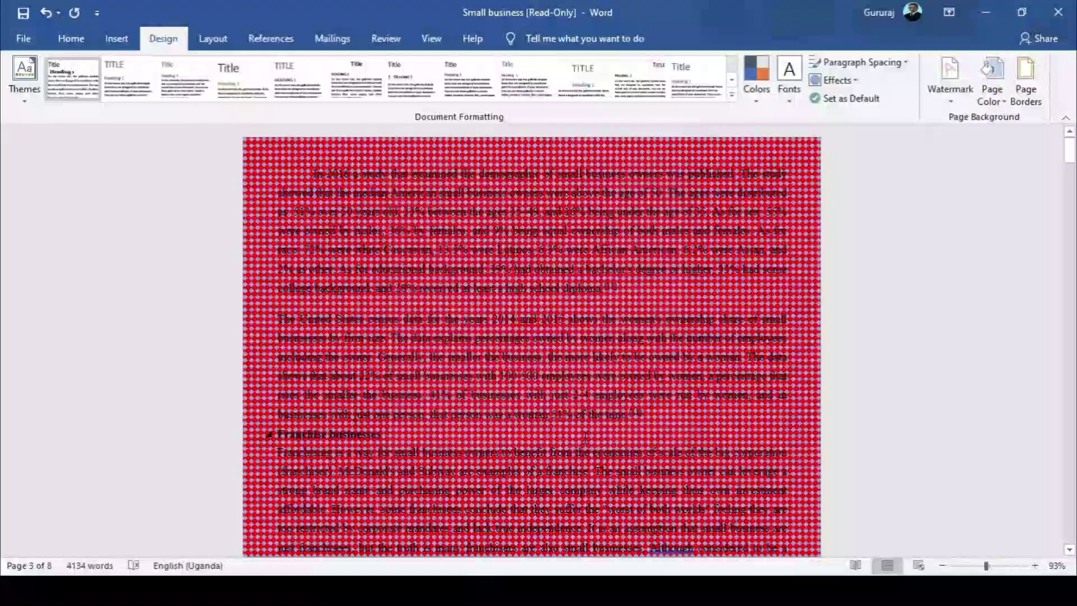
scroll(540, 289, down, 4)
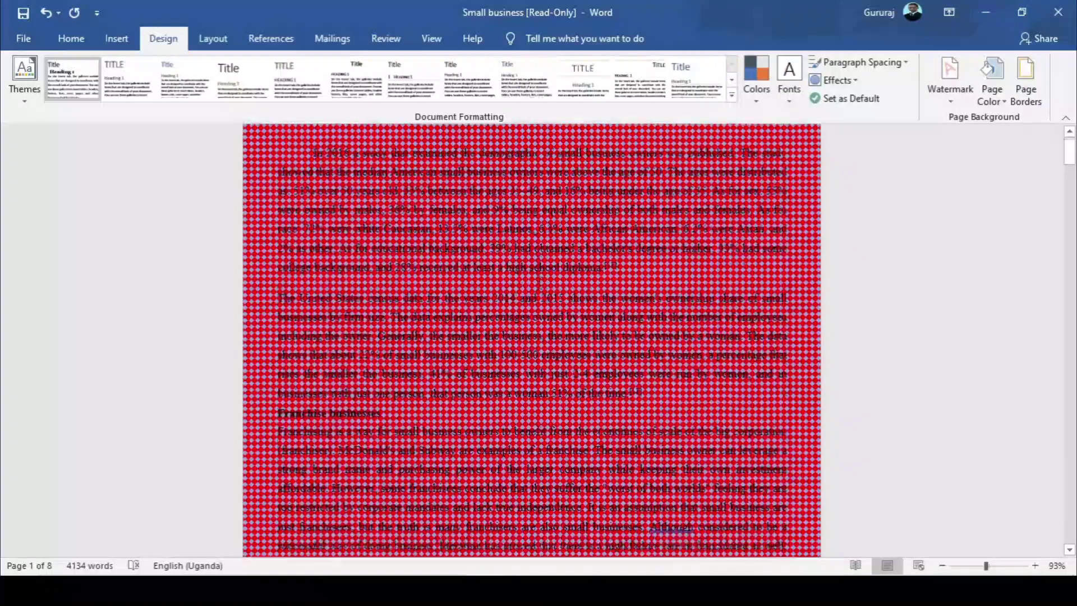
scroll(532, 340, down, 3)
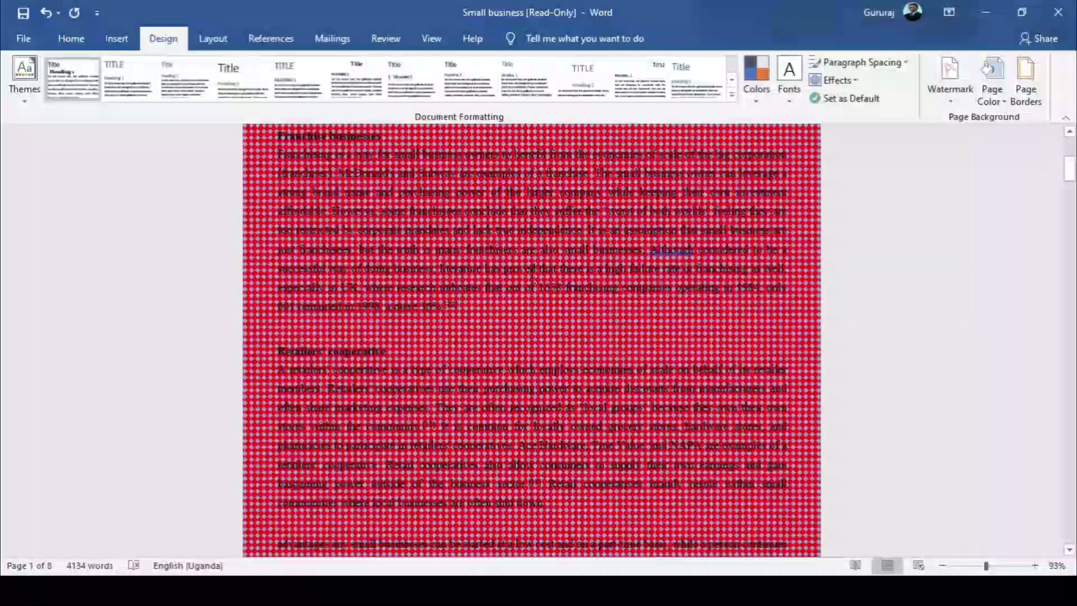
scroll(532, 340, up, 7)
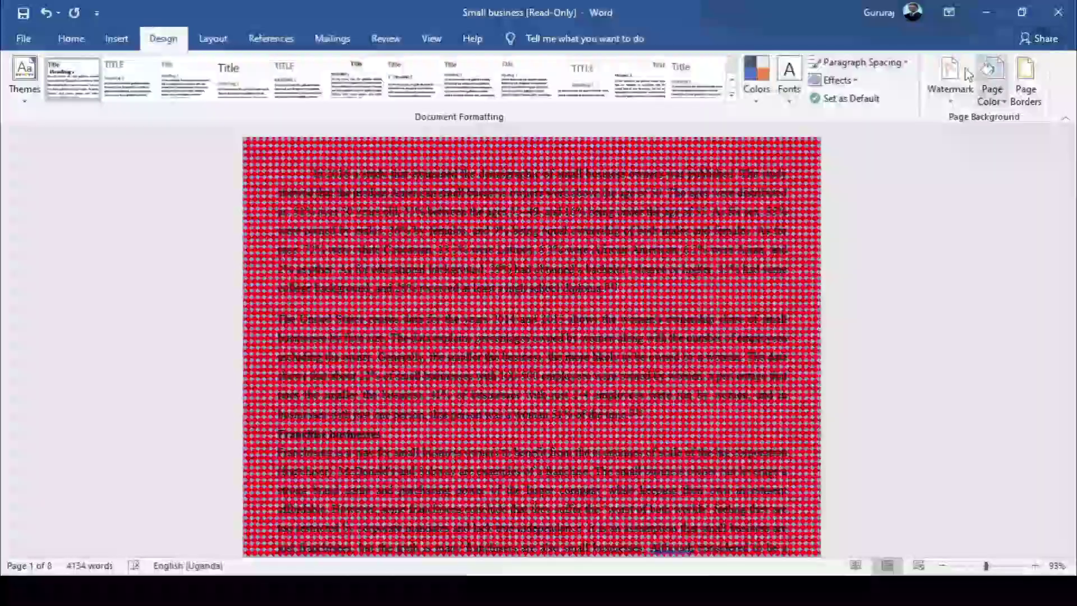
- Choose the Large confetti pattern for the page background fill
click(990, 90)
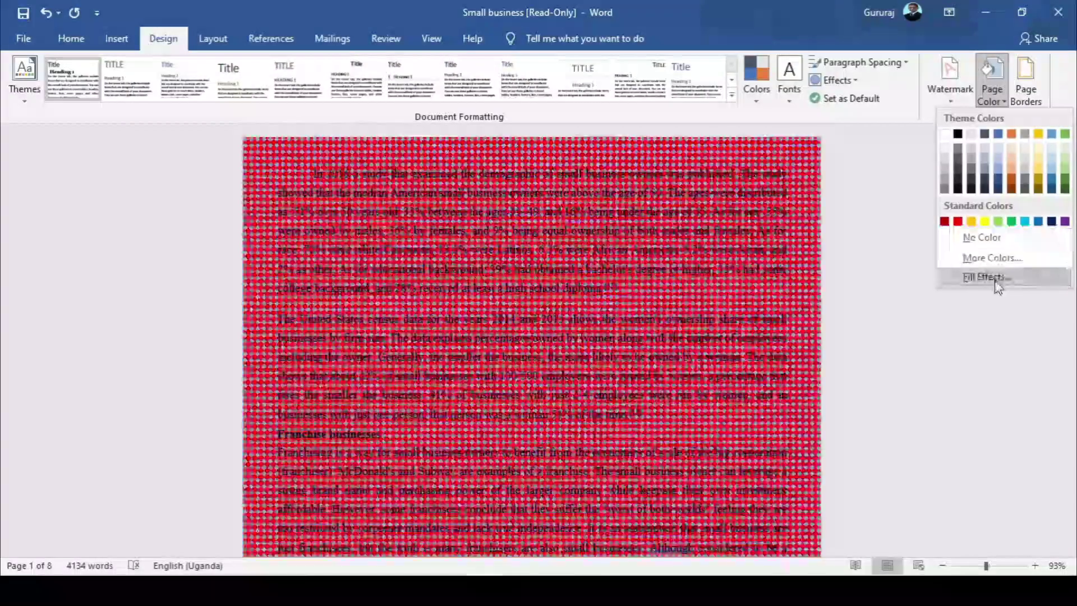
click(996, 280)
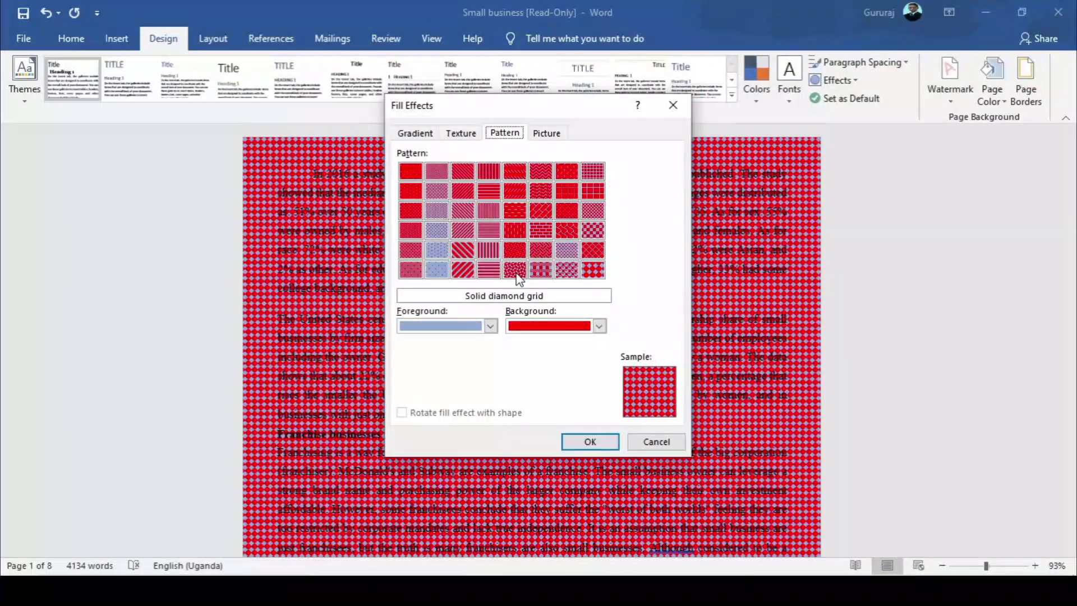
click(515, 271)
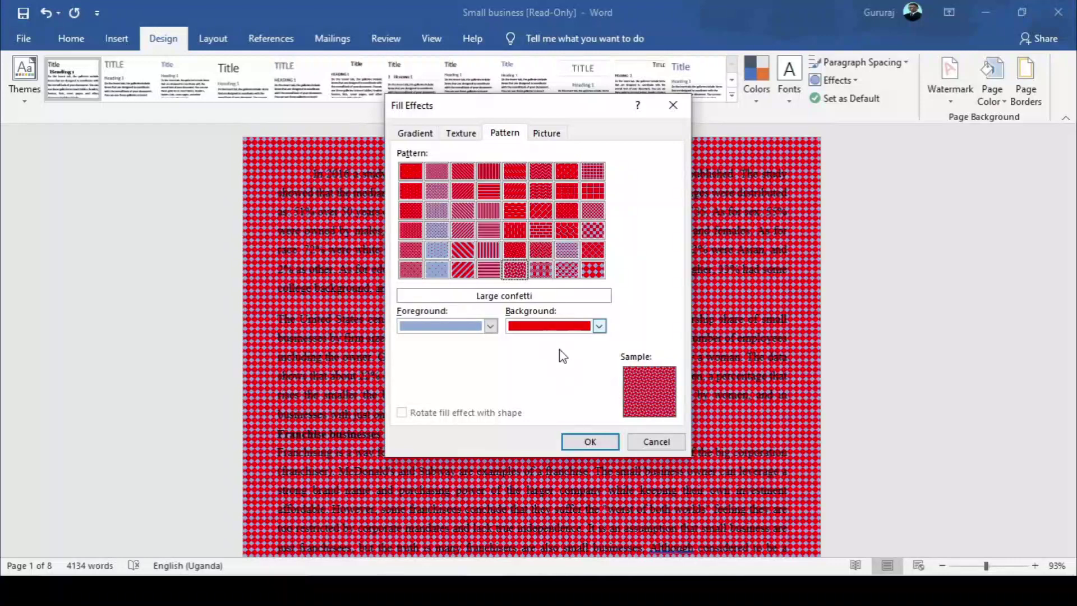
- Try a gold foreground with a blue background for the Large confetti pattern
click(490, 326)
click(500, 360)
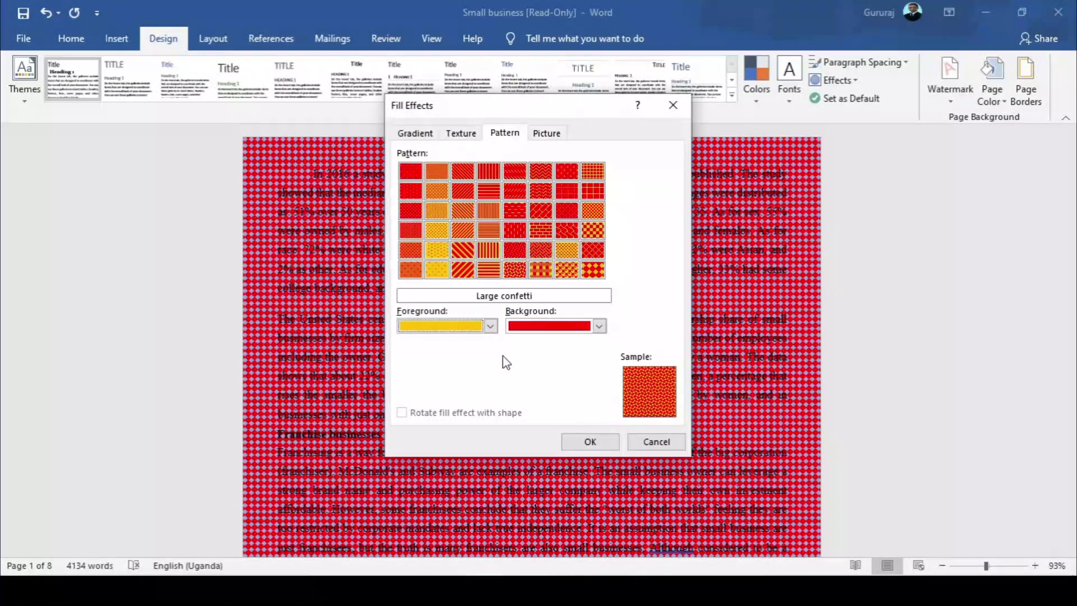
click(554, 335)
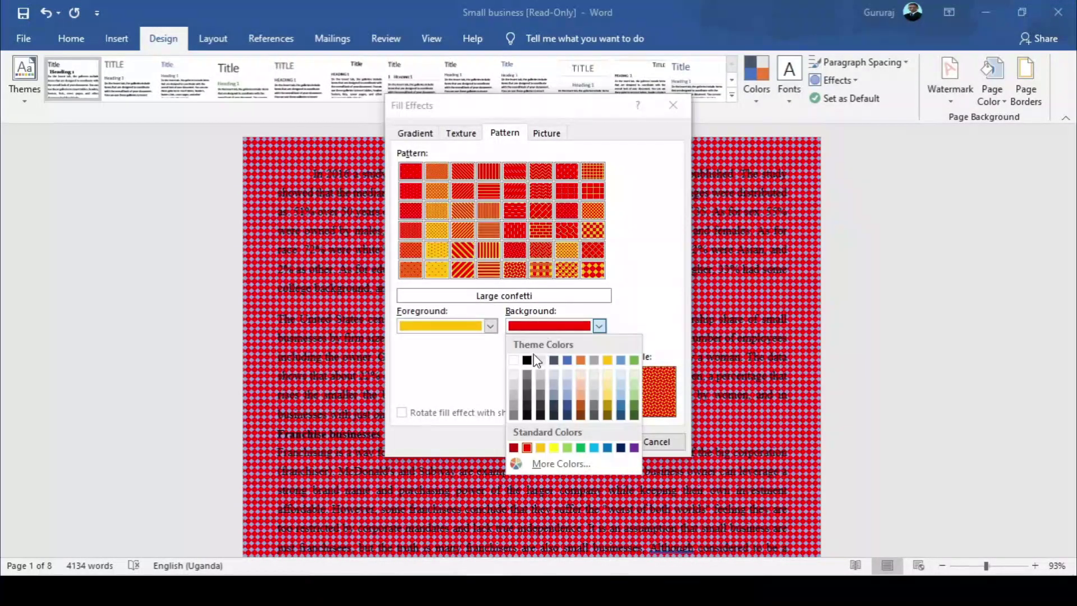
click(568, 360)
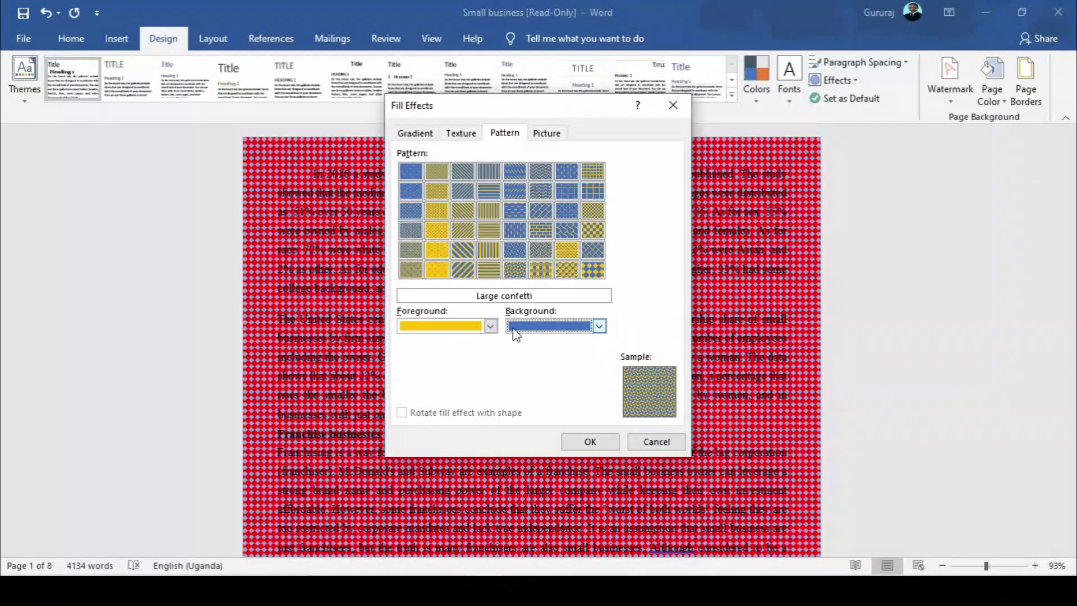
- Recolor the Large confetti page background with a green foreground and yellow background, apply it and check it through to the Bankruptcy section
click(491, 327)
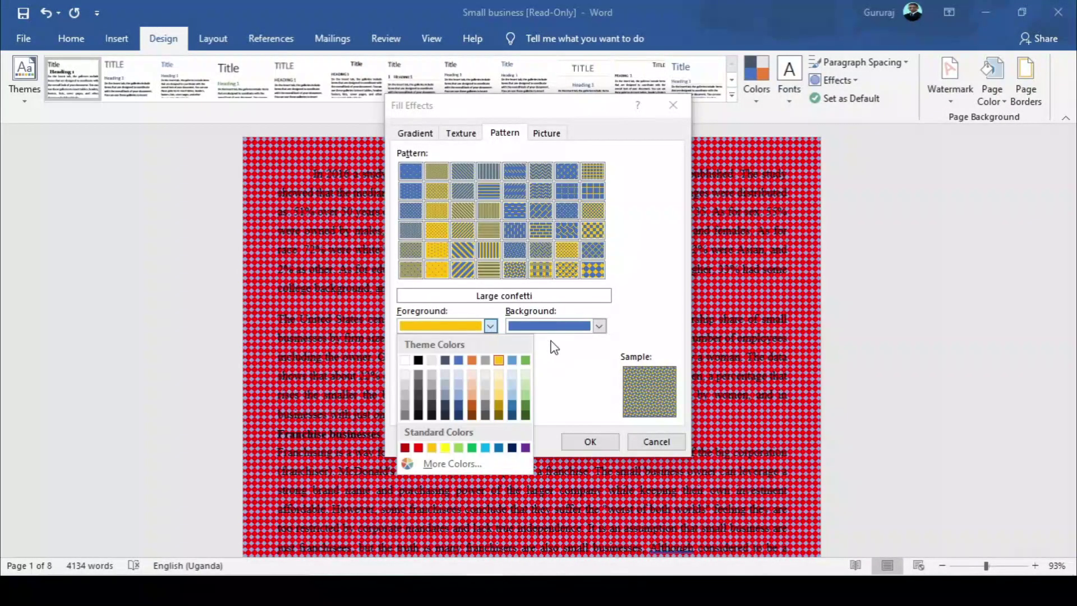
click(525, 360)
click(599, 326)
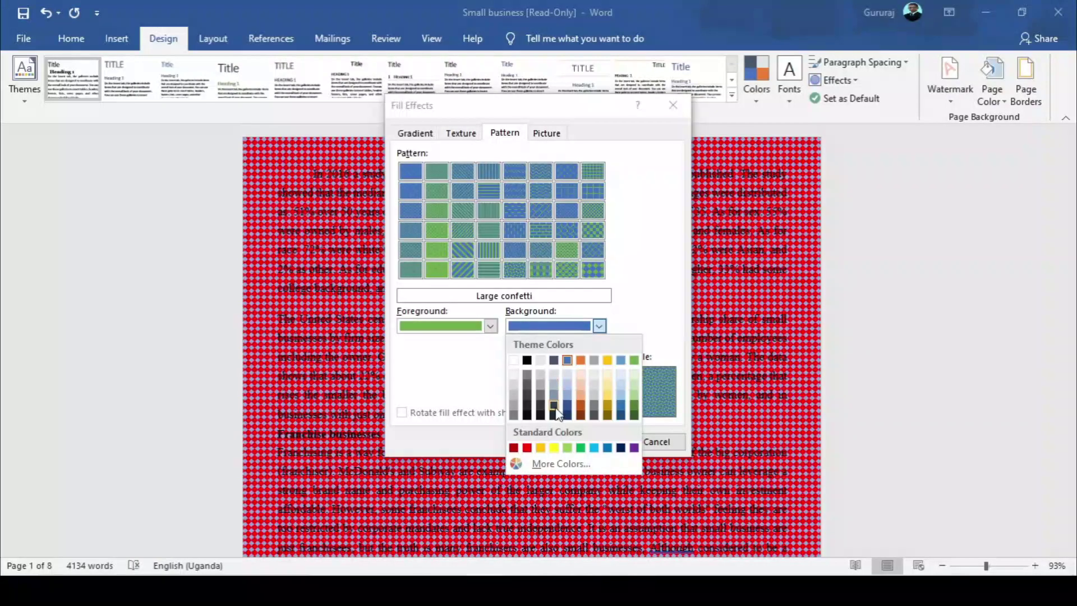
click(553, 448)
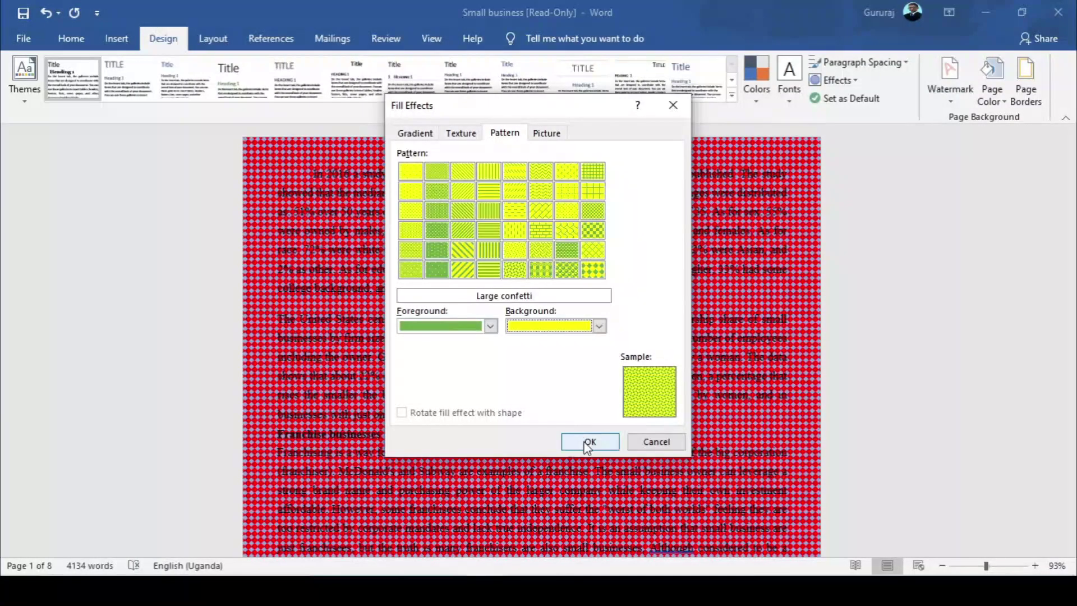
click(589, 442)
scroll(530, 221, down, 1)
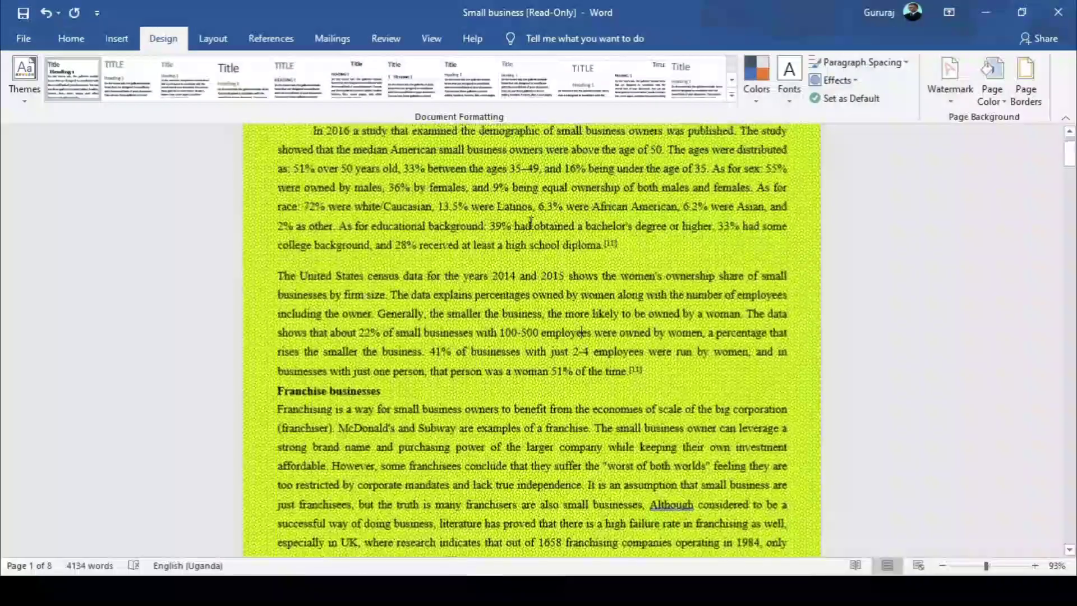
scroll(530, 223, down, 5)
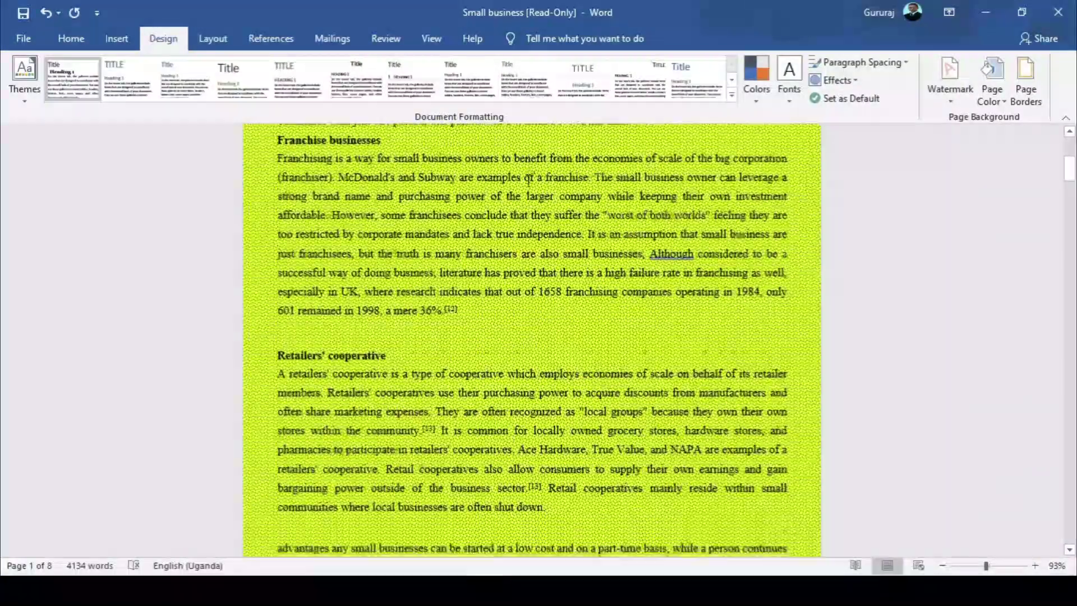
scroll(528, 179, down, 12)
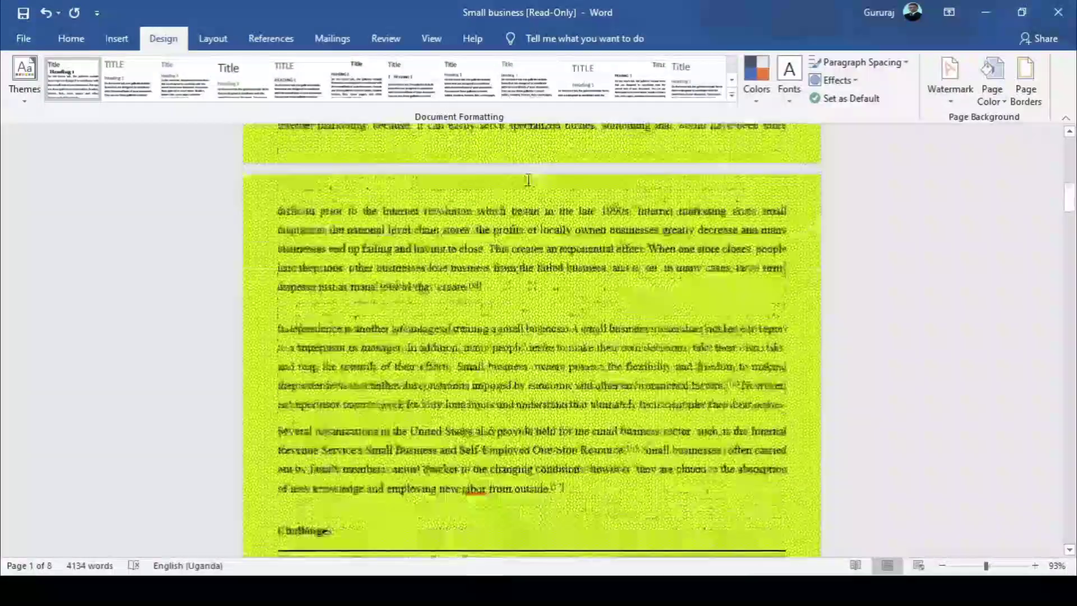
scroll(528, 179, down, 15)
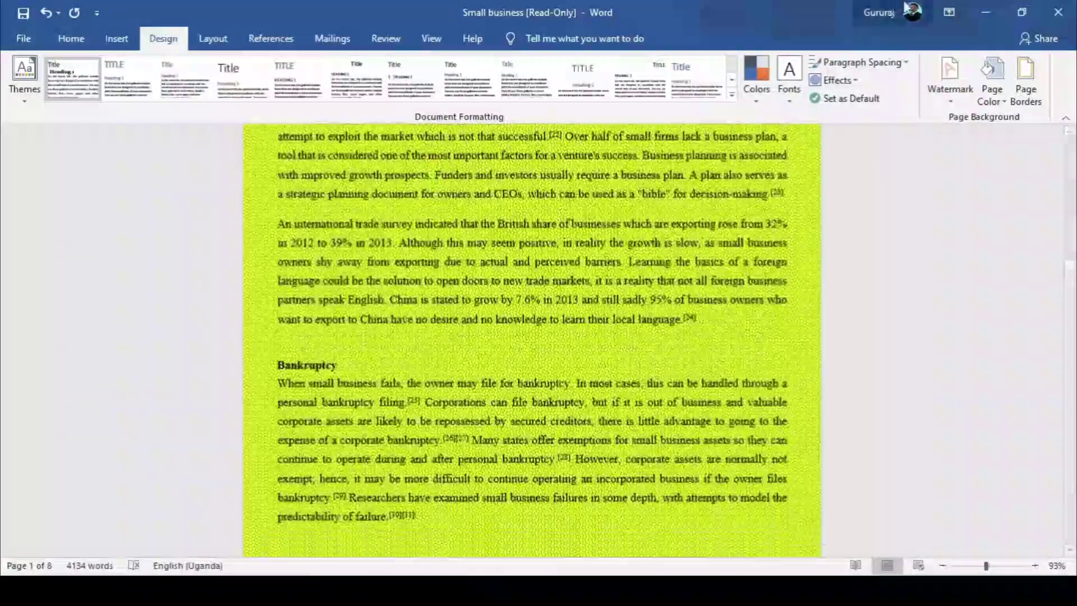
- Change the page background pattern to Sphere and check it on the pages above the Bankruptcy section
click(992, 78)
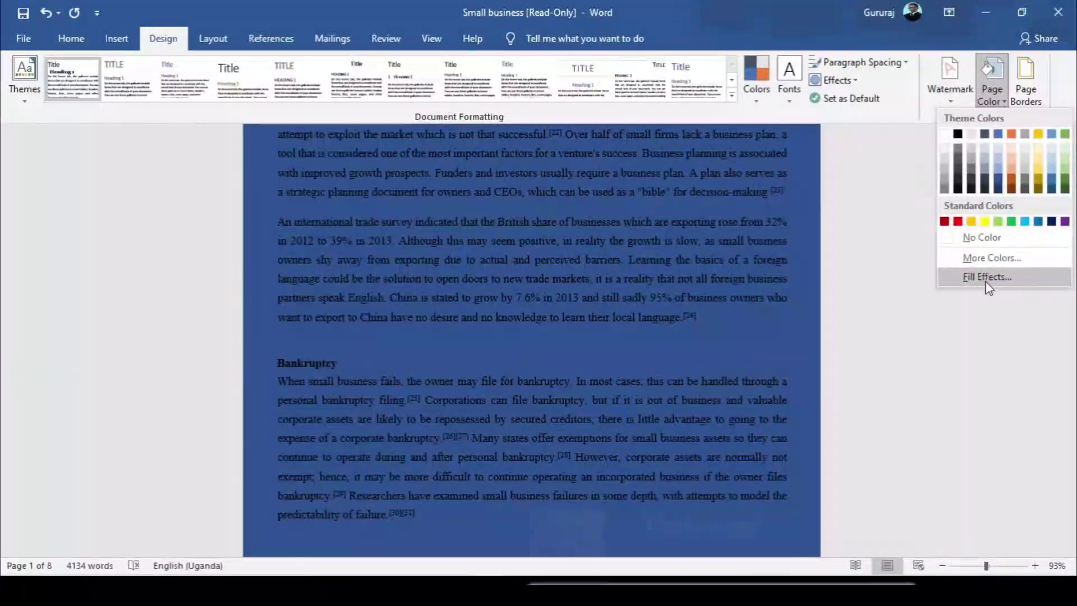
click(987, 278)
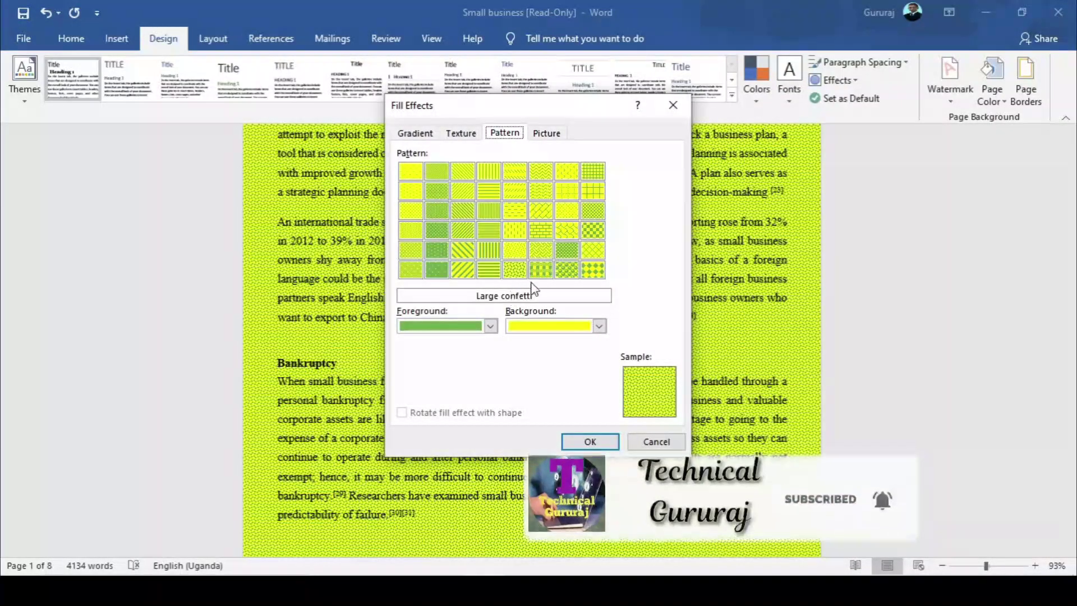
click(592, 270)
click(575, 444)
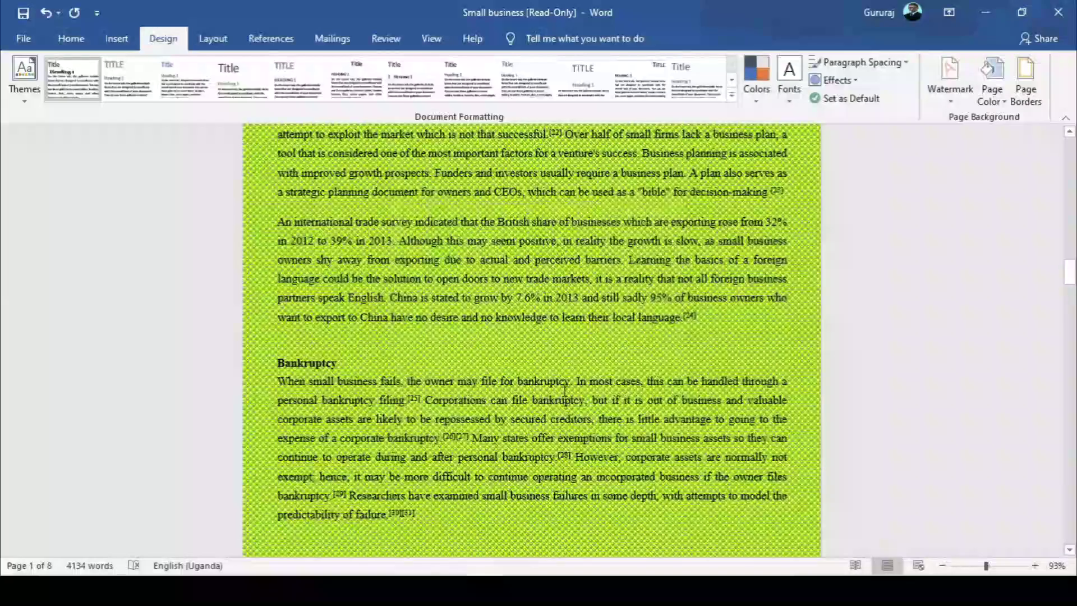
scroll(560, 381, up, 8)
scroll(545, 306, up, 4)
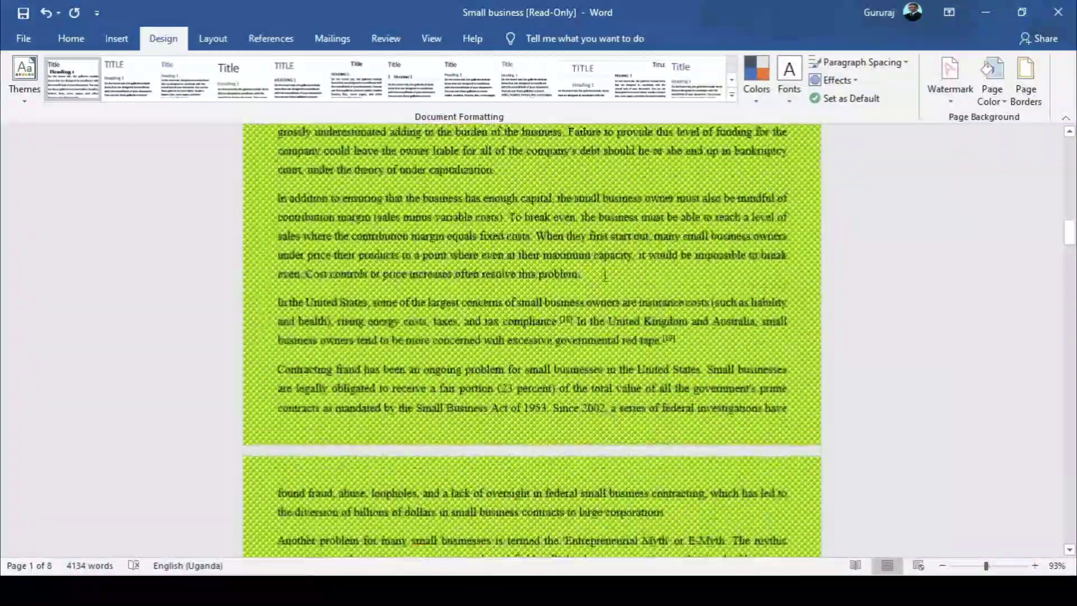
- Replace the Sphere page background with the Solid diamond grid pattern
click(991, 82)
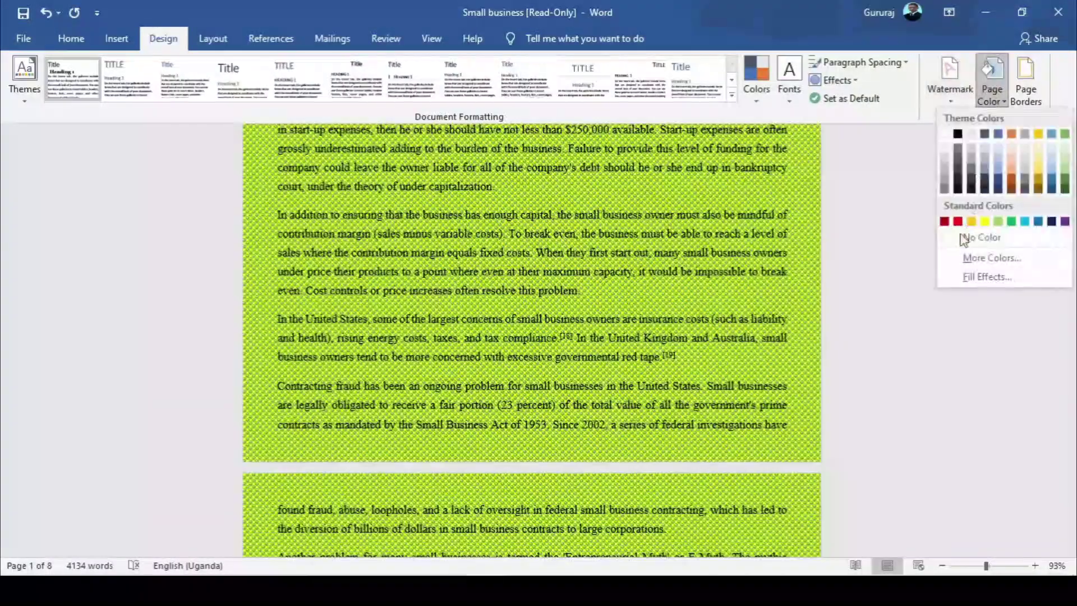
click(986, 276)
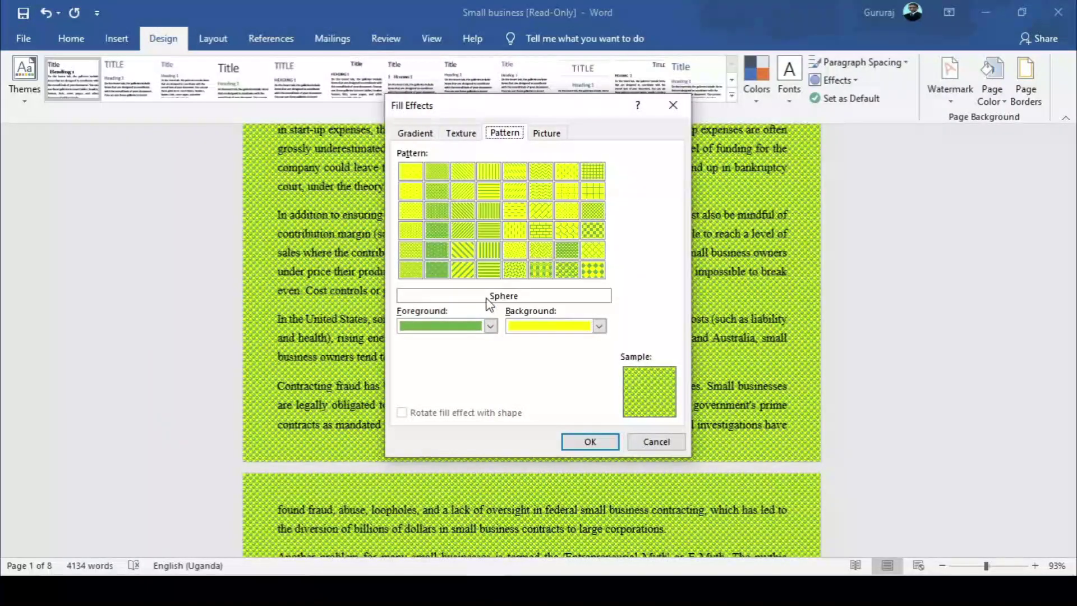
click(593, 271)
click(590, 441)
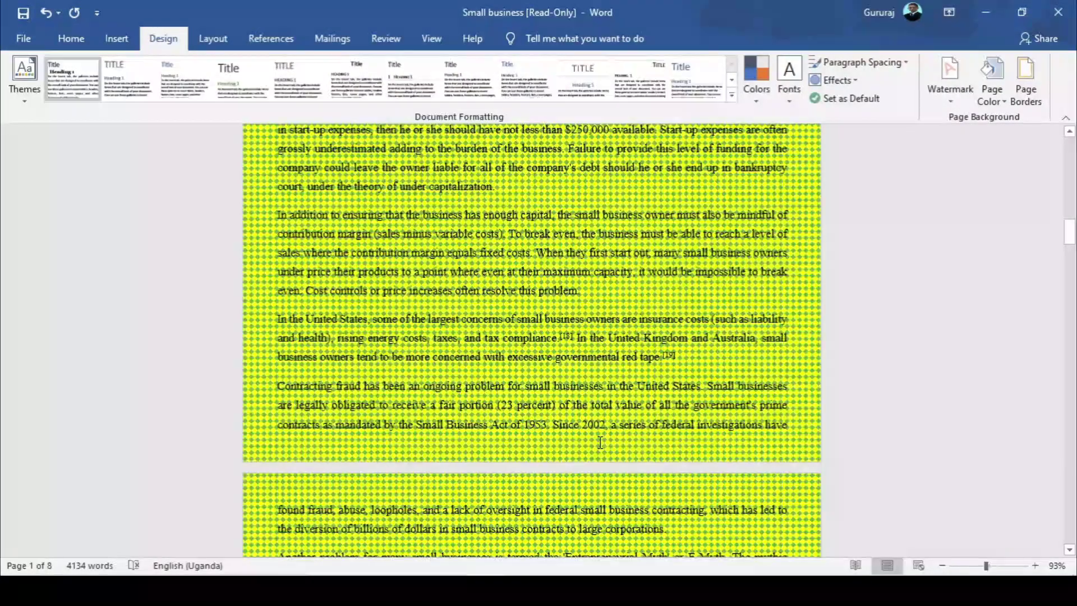
- Change the page background pattern to Dotted: 90% and check it on the pages around the Retailers' cooperative section
scroll(598, 401, up, 10)
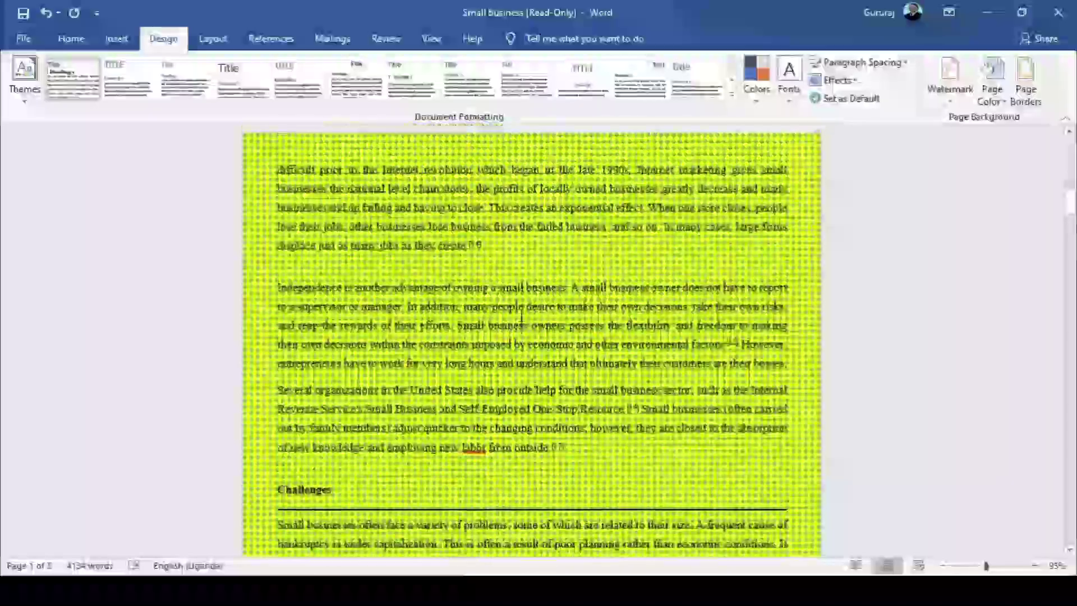
scroll(522, 315, up, 12)
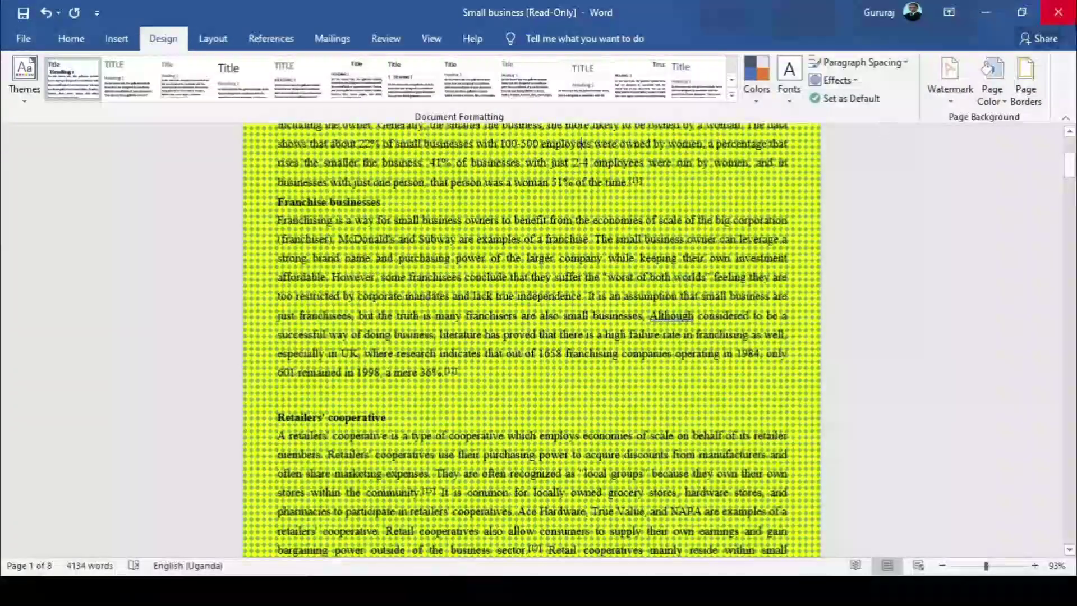
click(992, 76)
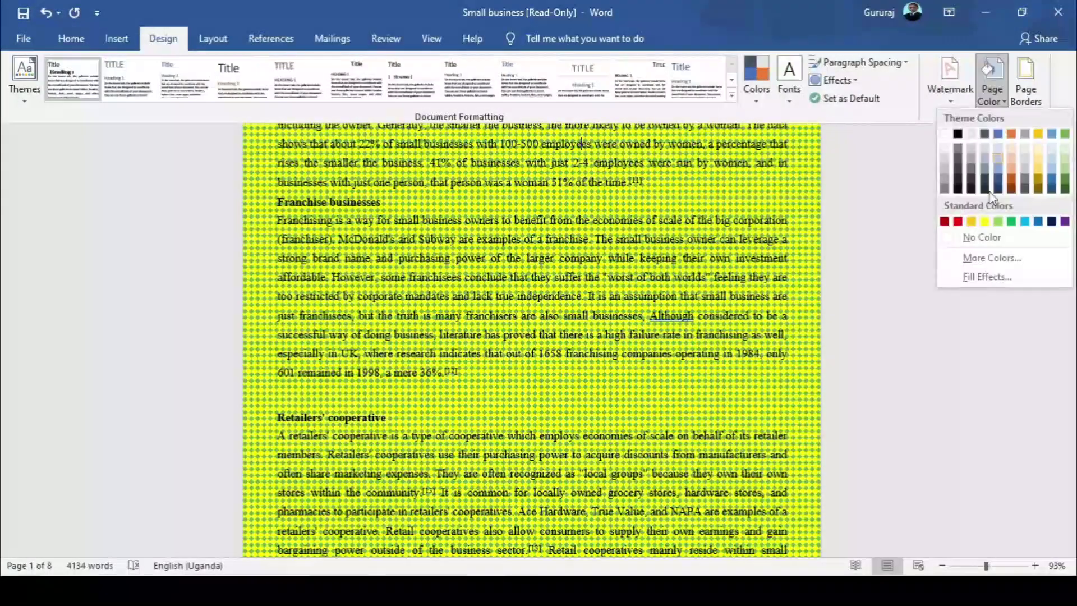
click(986, 277)
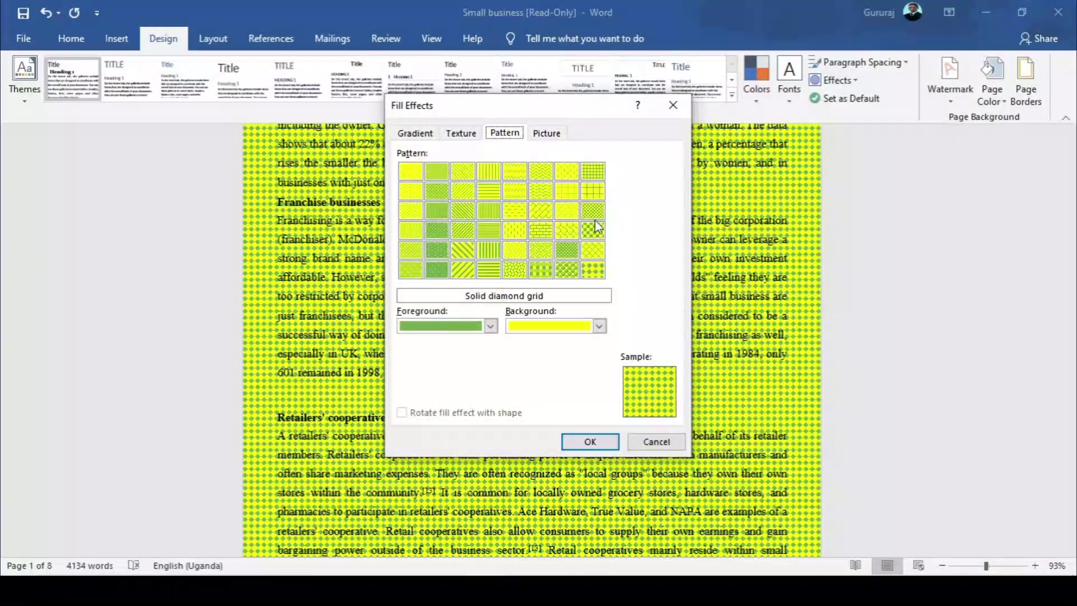
click(437, 271)
click(590, 441)
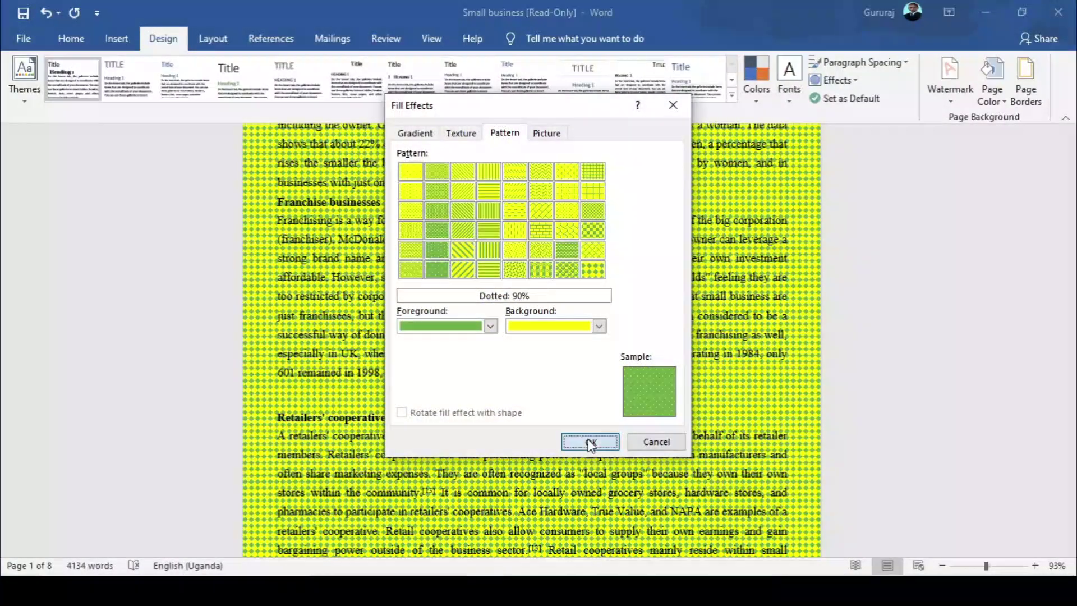
scroll(521, 302, up, 4)
scroll(508, 273, up, 1)
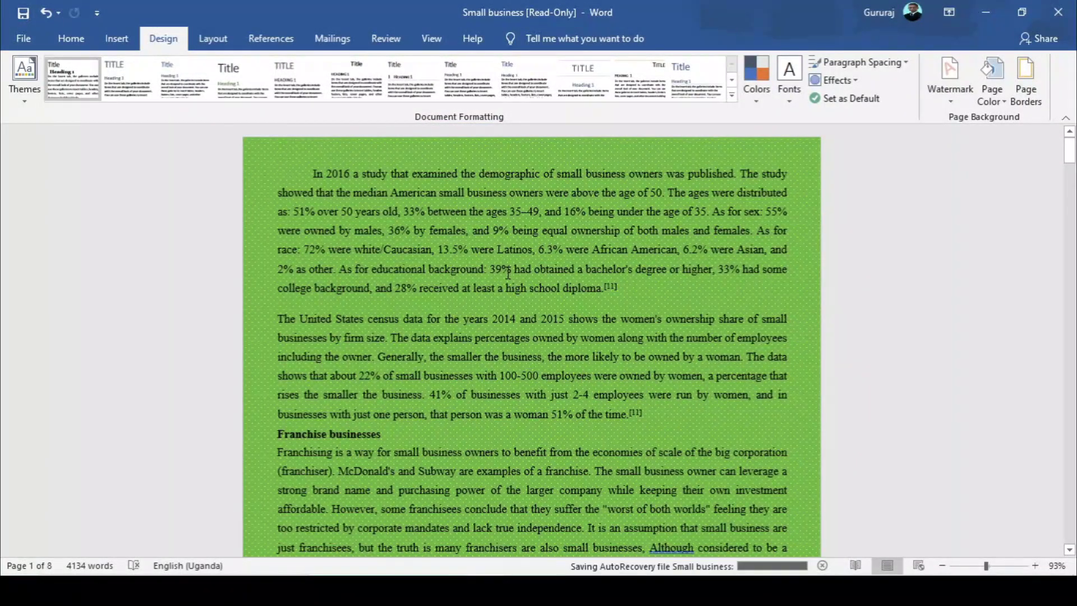
scroll(508, 273, down, 8)
scroll(508, 274, down, 4)
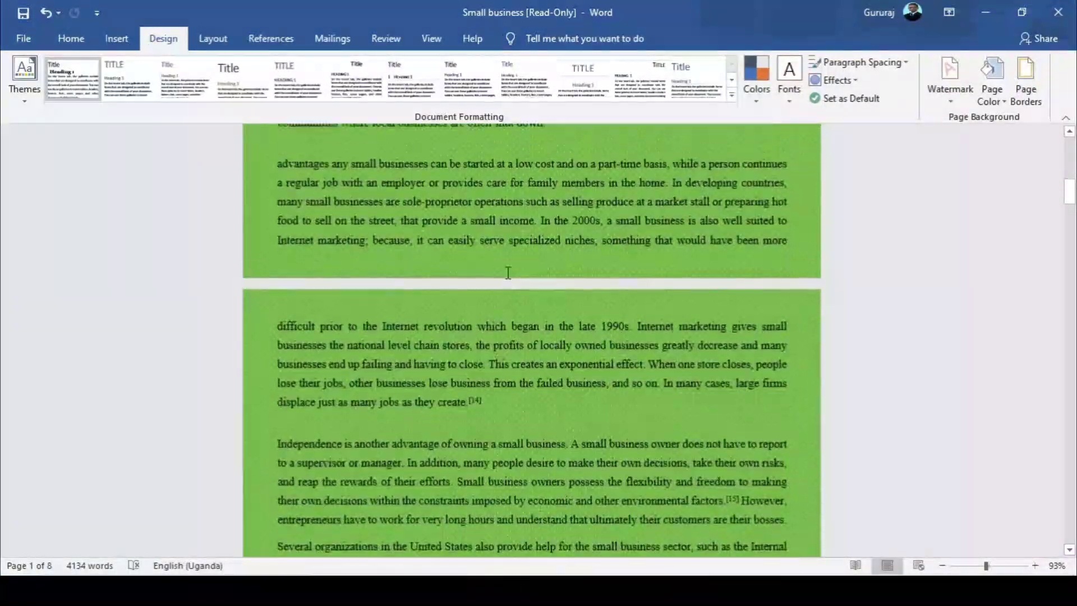
scroll(509, 273, up, 2)
- Replace the page background with the Diagonal stripes: Wide downward pattern and check it across the first pages
click(1007, 103)
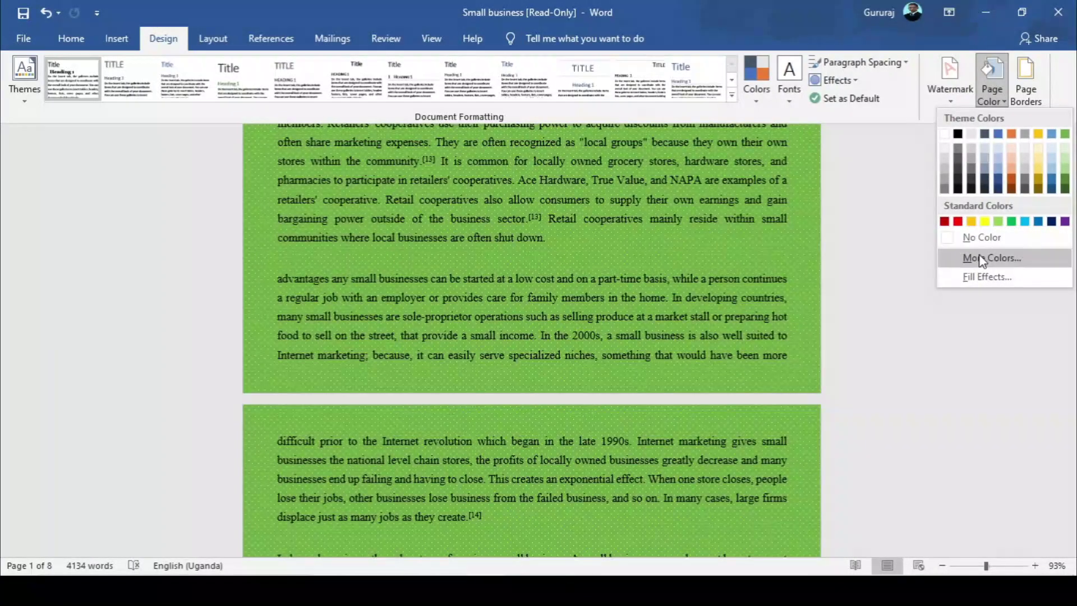
click(987, 277)
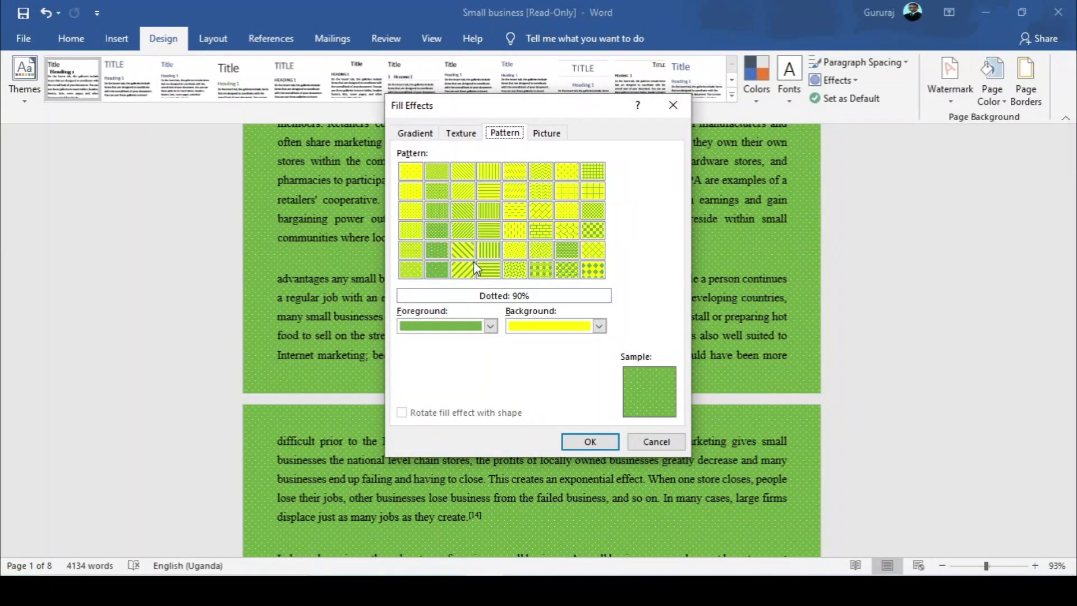
click(462, 249)
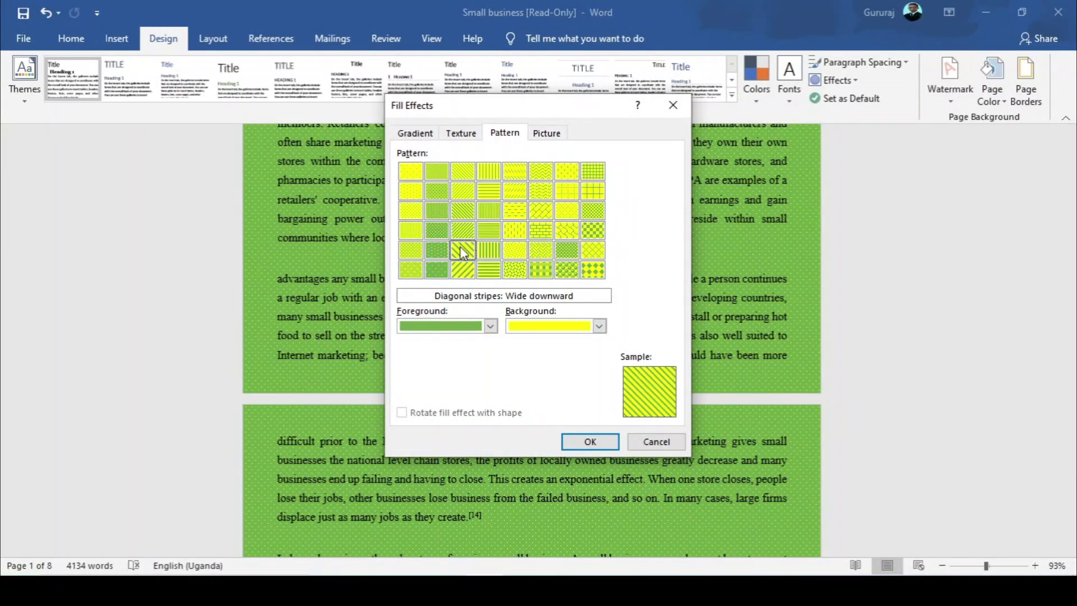
click(591, 442)
scroll(565, 348, up, 12)
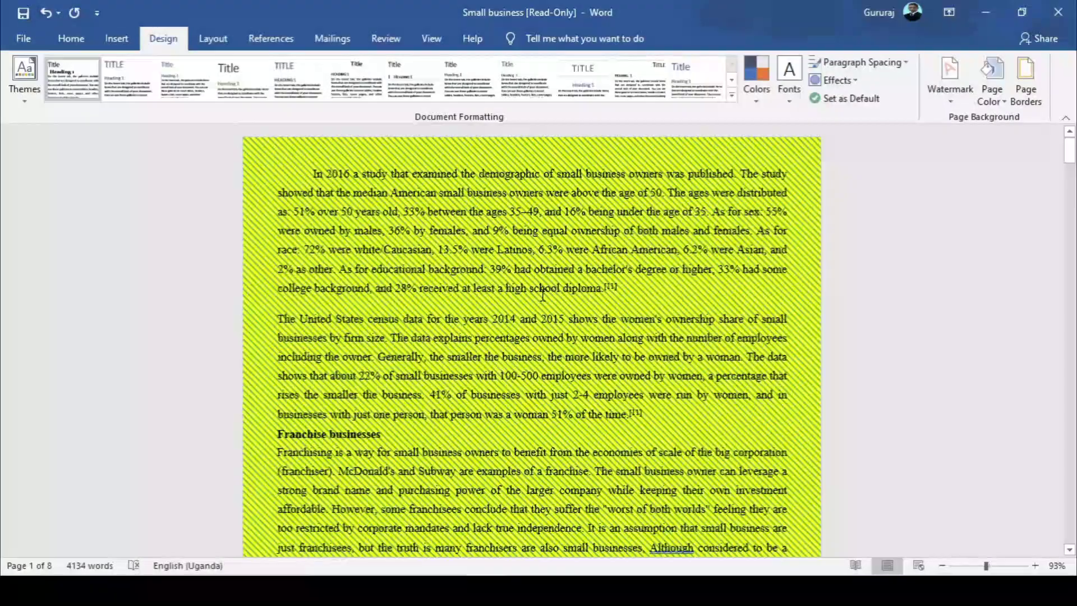
scroll(543, 296, down, 12)
scroll(540, 290, down, 3)
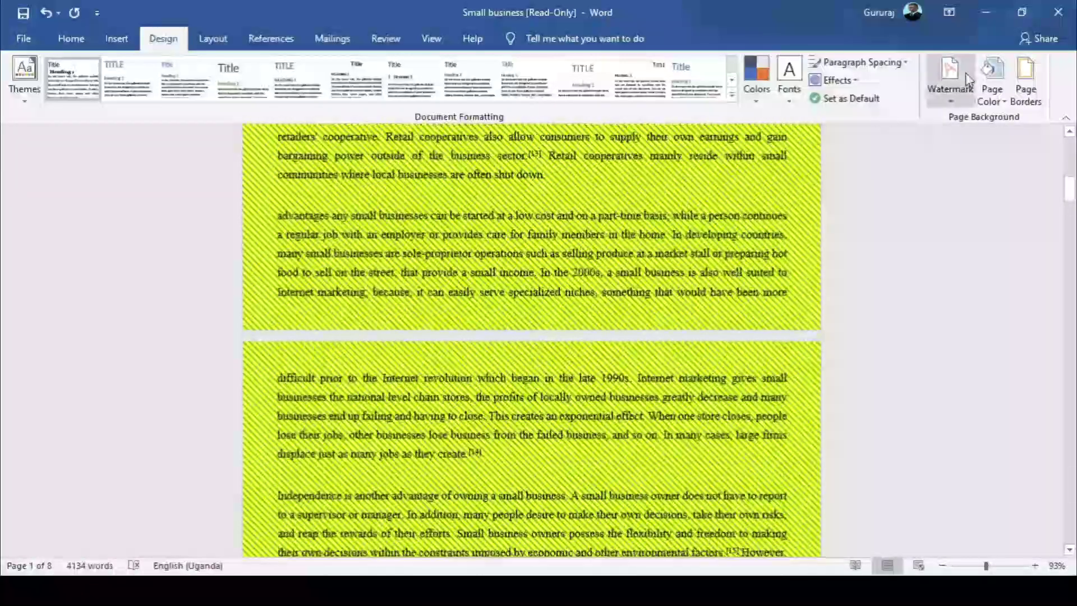
- Choose the Diagonal stripes: Wide upward pattern for the page background and try a light gold foreground with a blue background
click(992, 94)
click(970, 262)
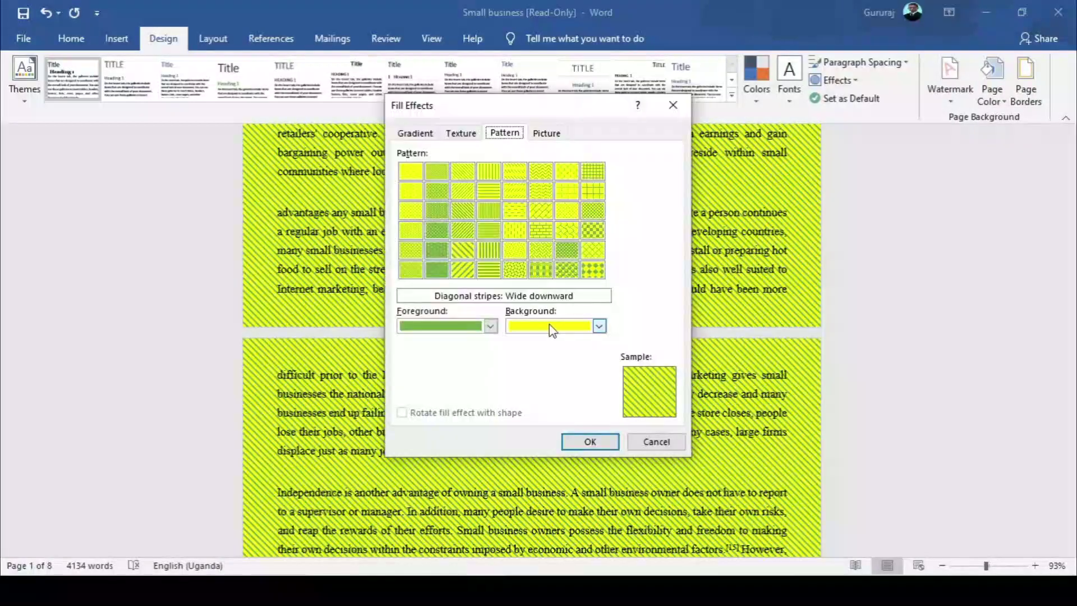
click(491, 326)
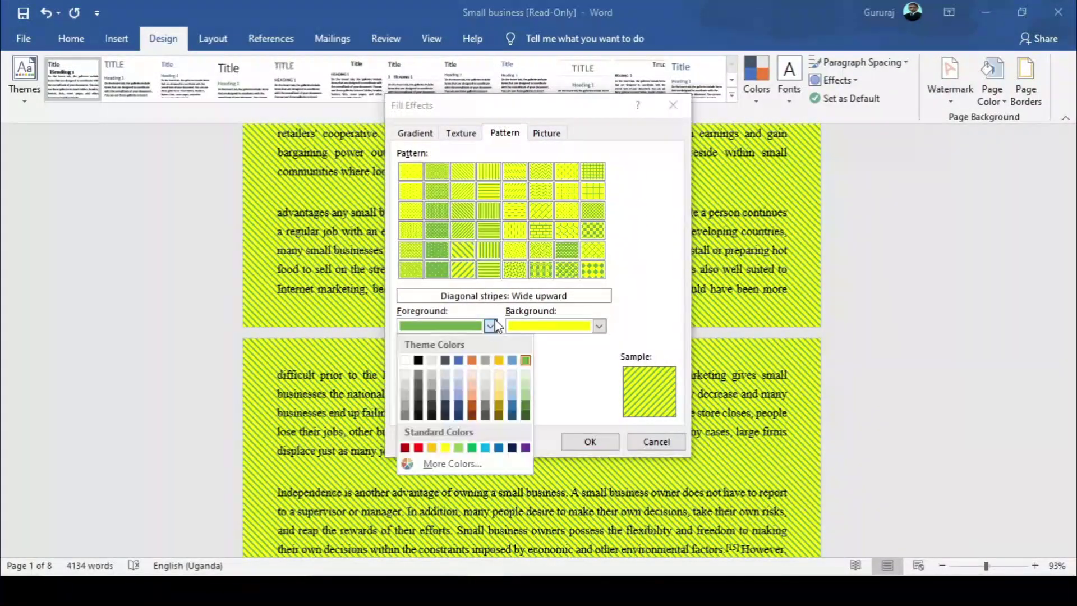
click(489, 380)
click(547, 327)
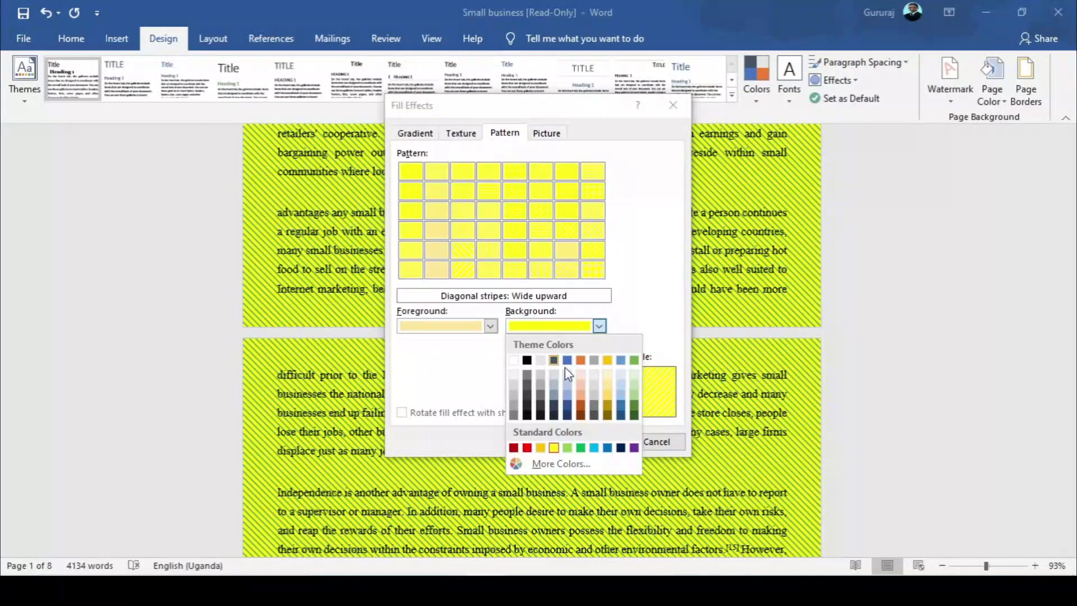
click(608, 447)
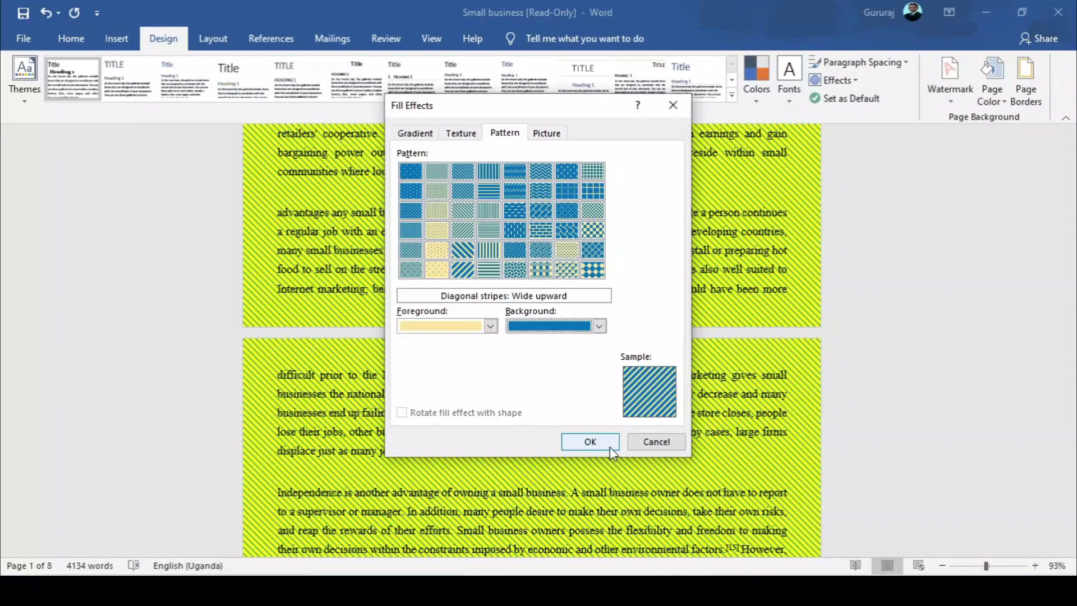
- Recolor the wide upward stripes with a red foreground and purple background, trying green first, and apply them to the pages
click(491, 326)
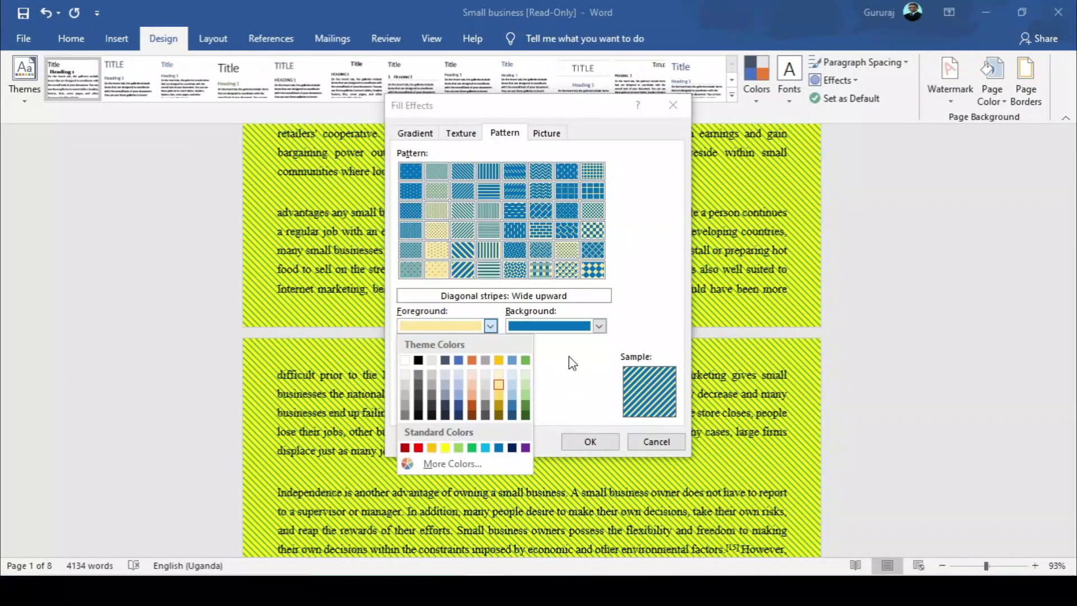
click(418, 447)
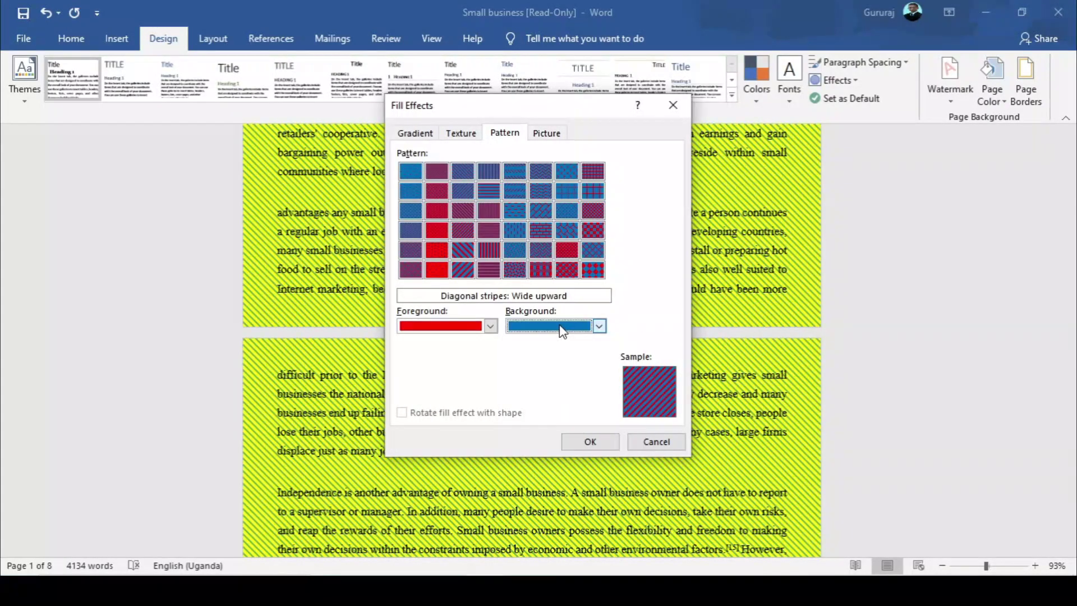
click(599, 326)
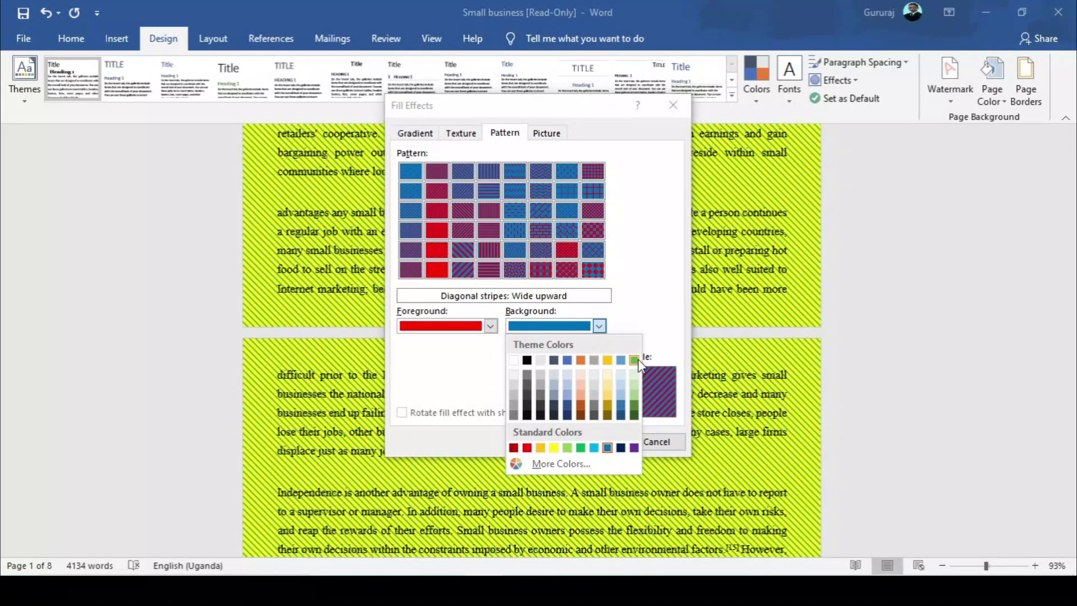
click(634, 359)
click(599, 326)
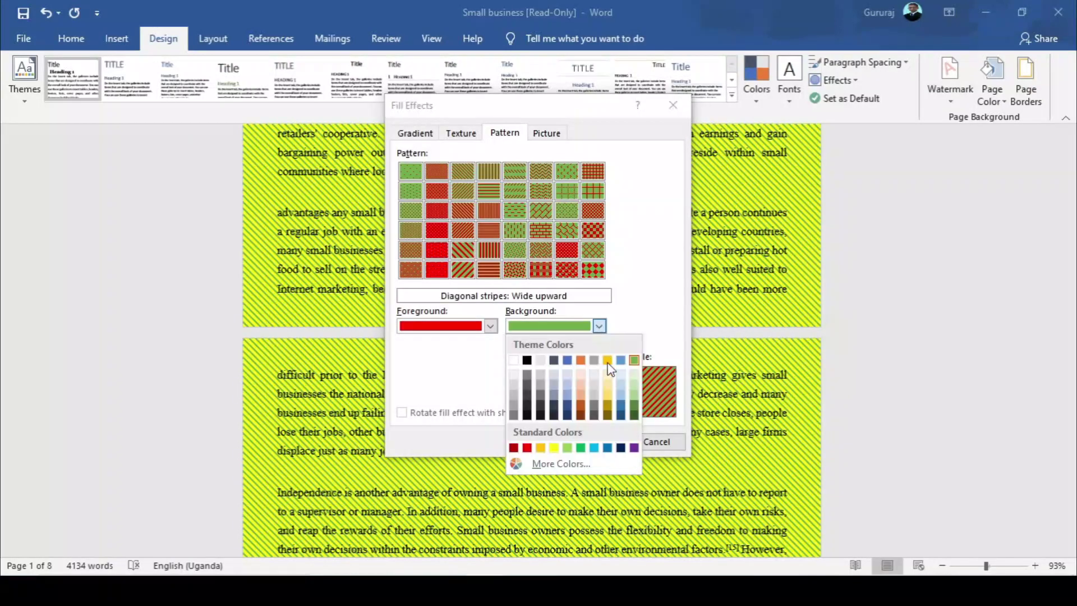
click(633, 448)
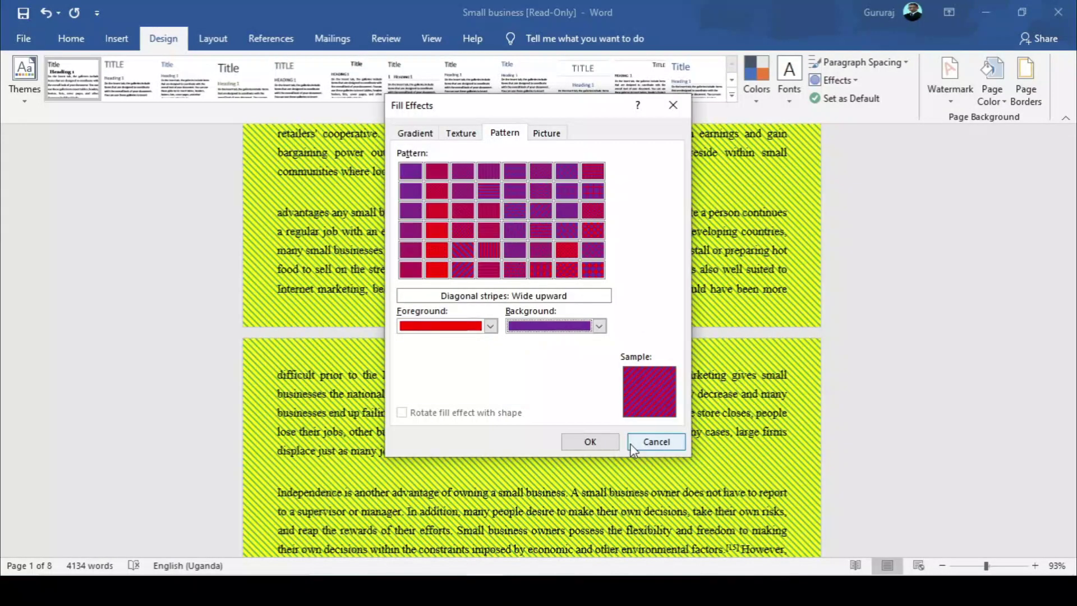
click(596, 438)
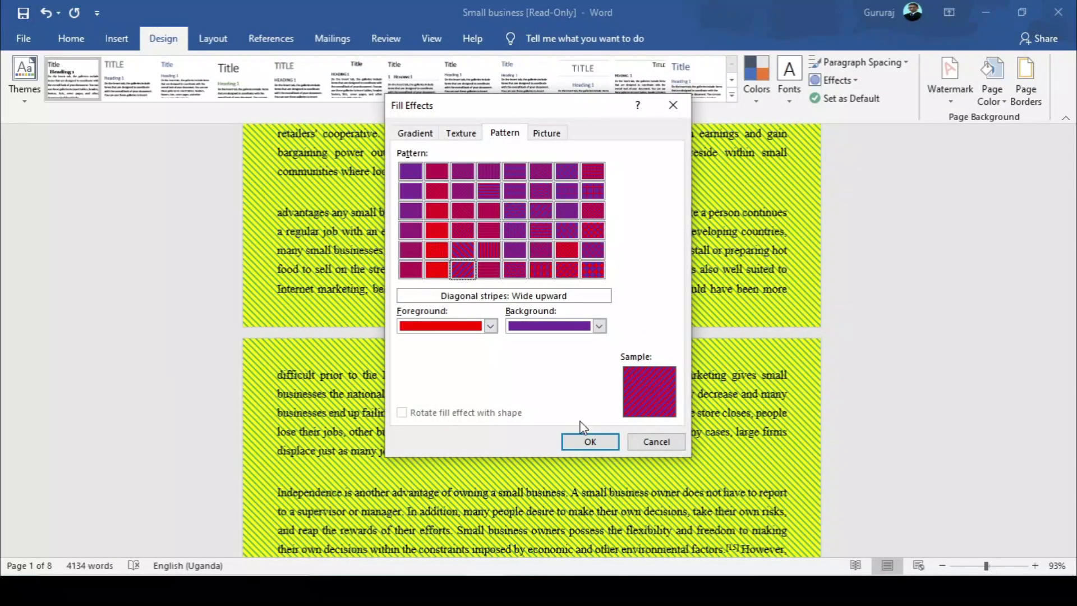
scroll(645, 253, up, 3)
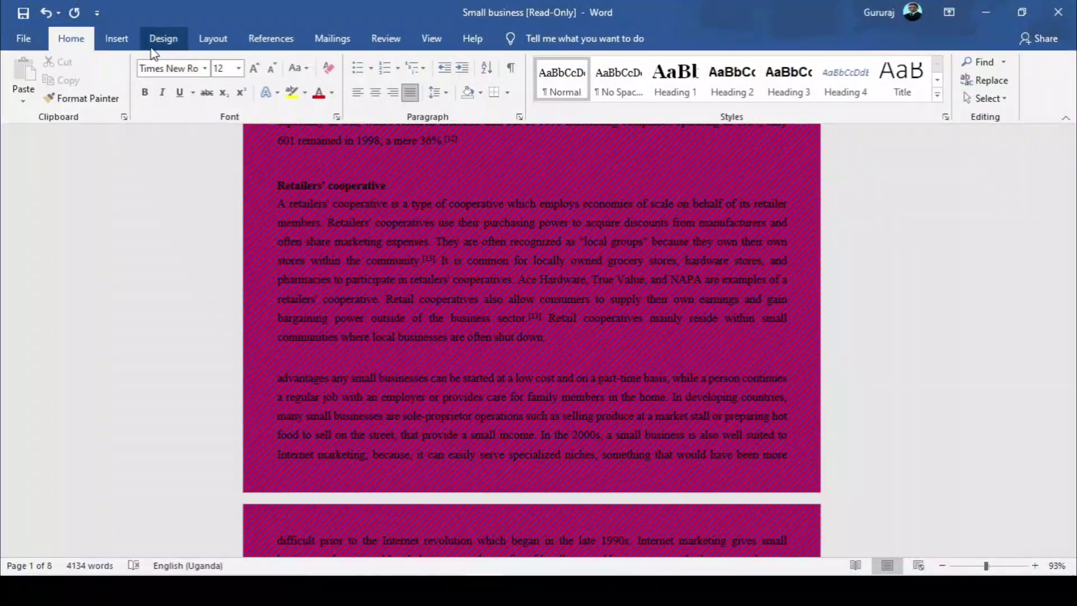
- Change the page background to Large confetti with a light gray foreground and light green background, and check it on the first page
click(161, 42)
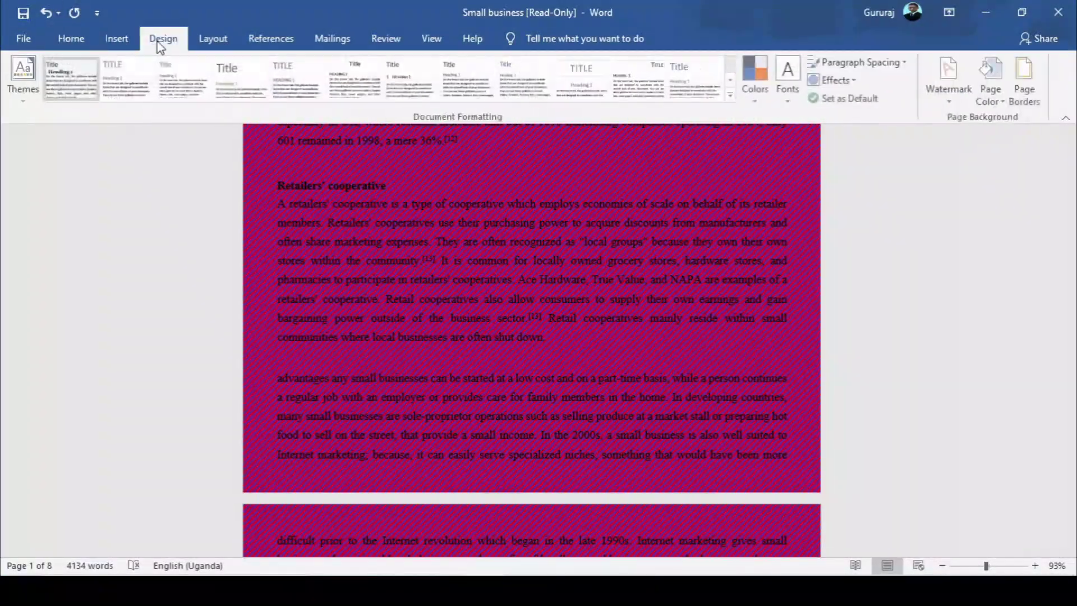
click(998, 94)
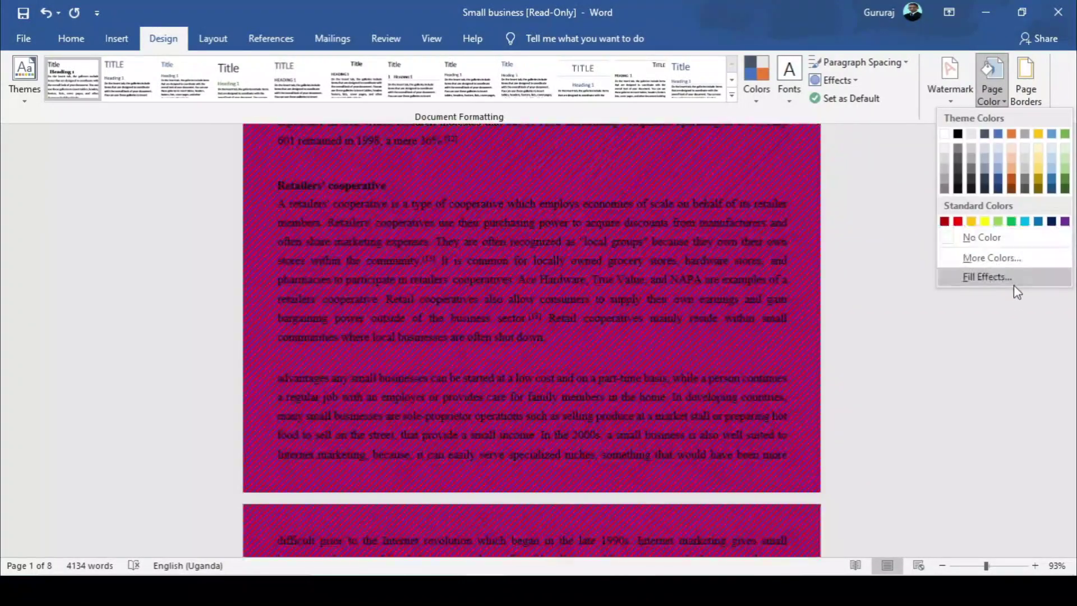
click(1014, 276)
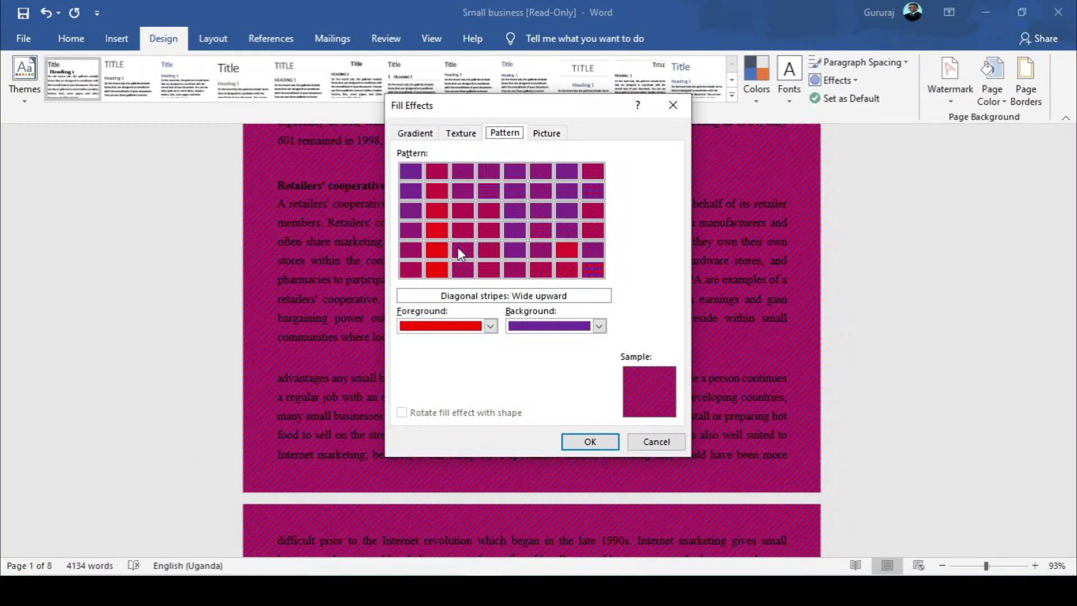
click(504, 265)
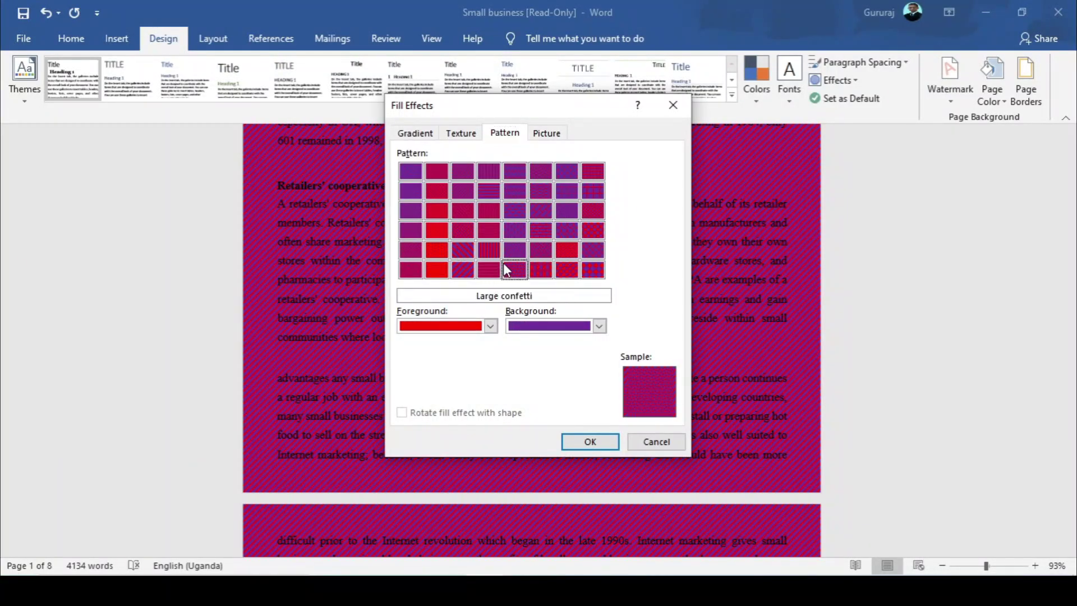
click(490, 326)
click(484, 379)
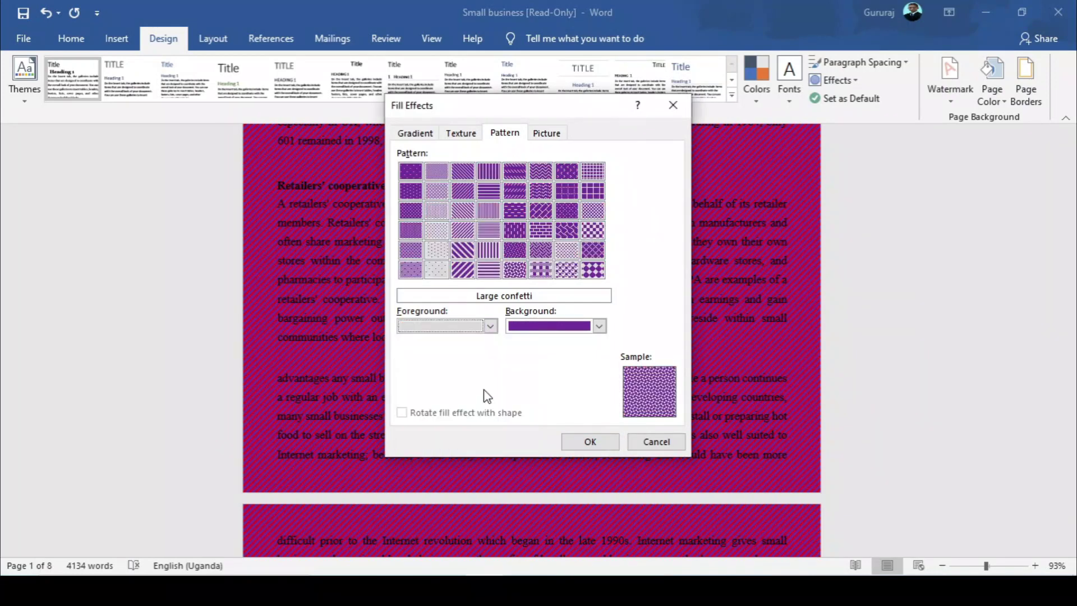
click(551, 329)
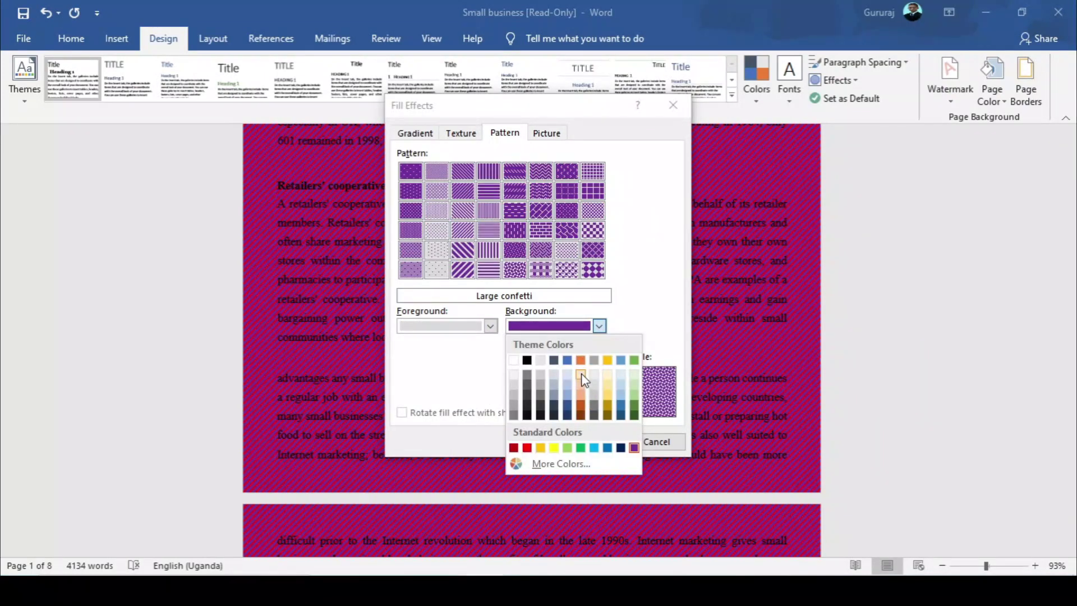
click(567, 447)
click(572, 441)
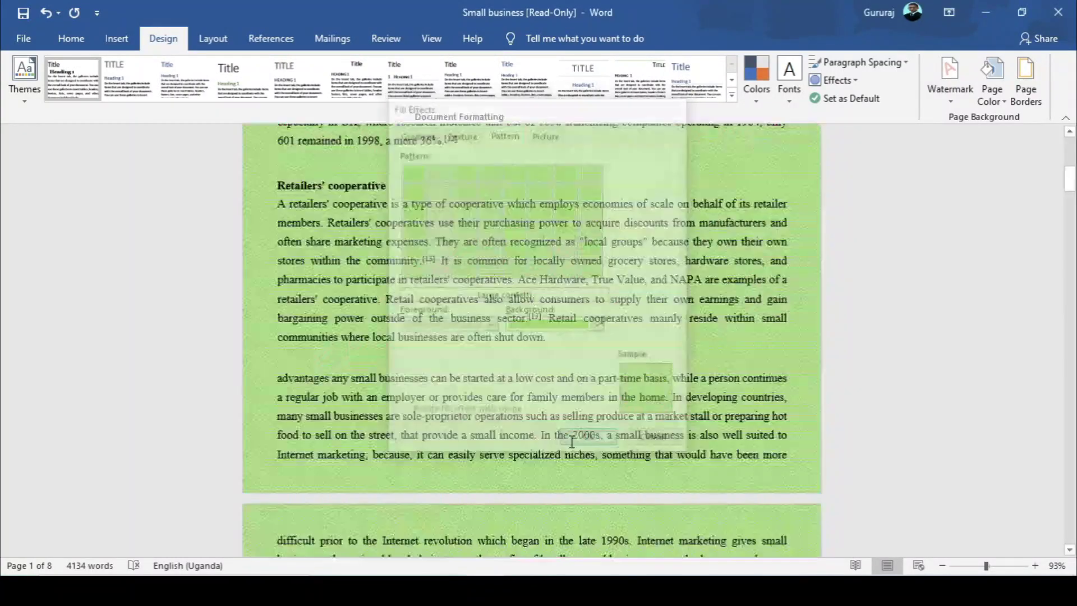
scroll(573, 336, up, 6)
scroll(573, 299, up, 2)
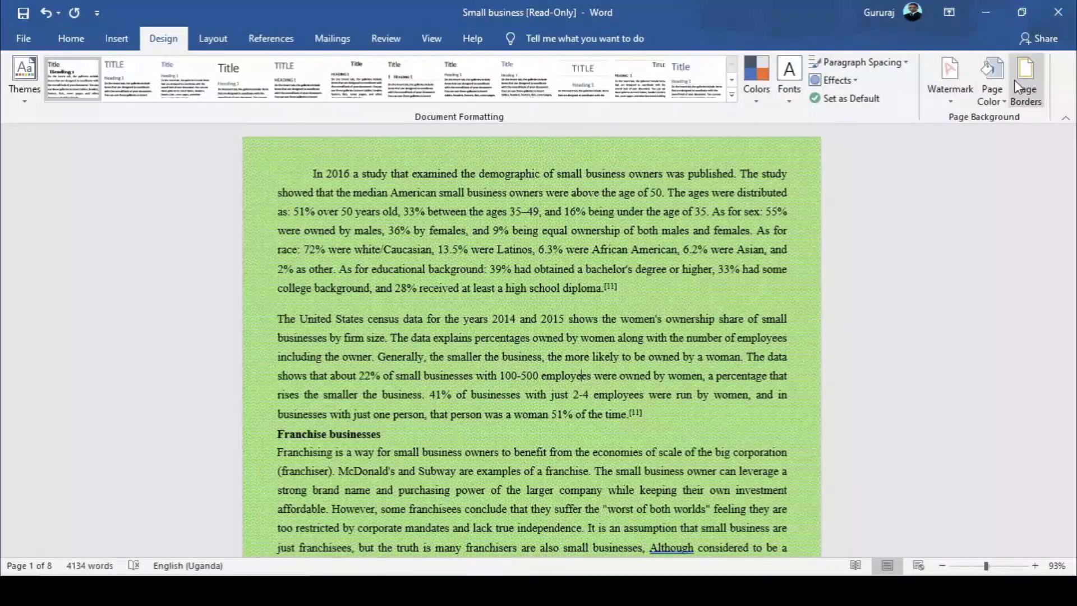
- Switch the light gray and green page background to the Solid diamond grid pattern
click(991, 90)
click(988, 276)
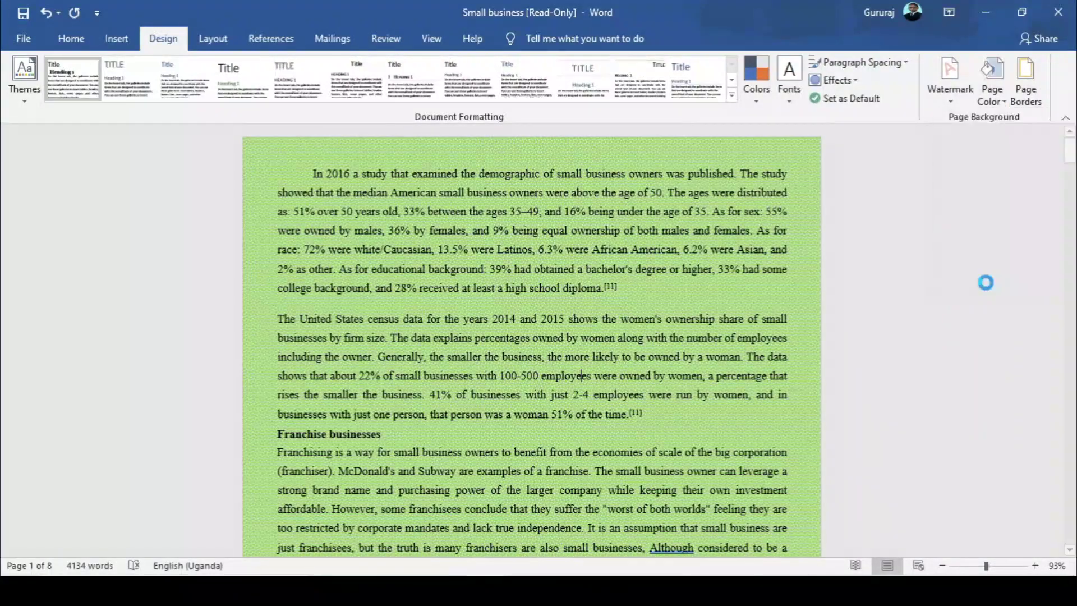
click(592, 271)
click(590, 441)
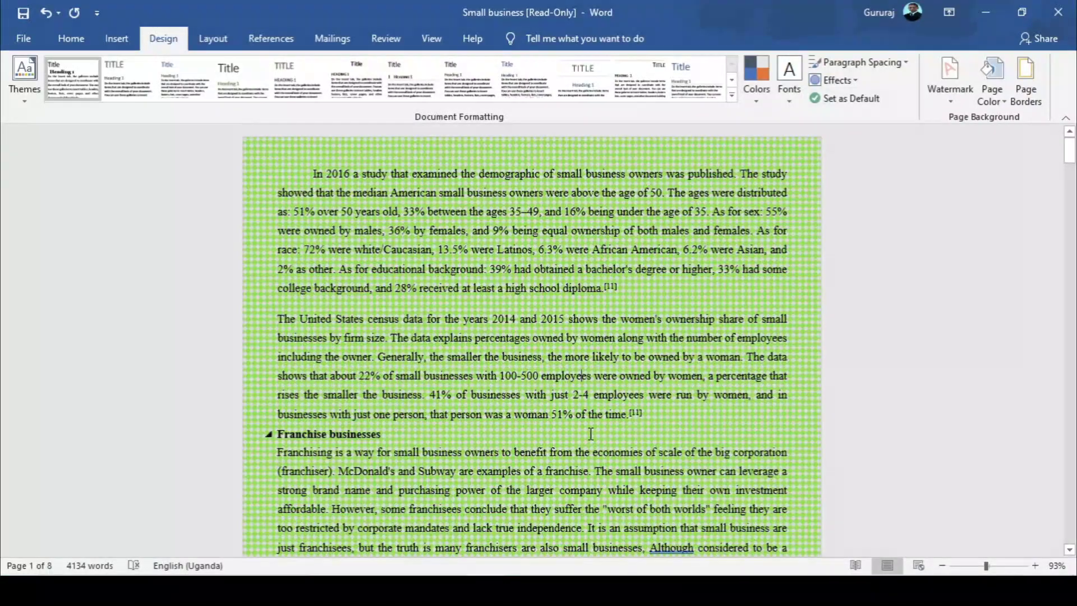
- Replace the Solid diamond grid page background with the diagonal brick pattern, keeping the same colors
click(997, 93)
click(957, 278)
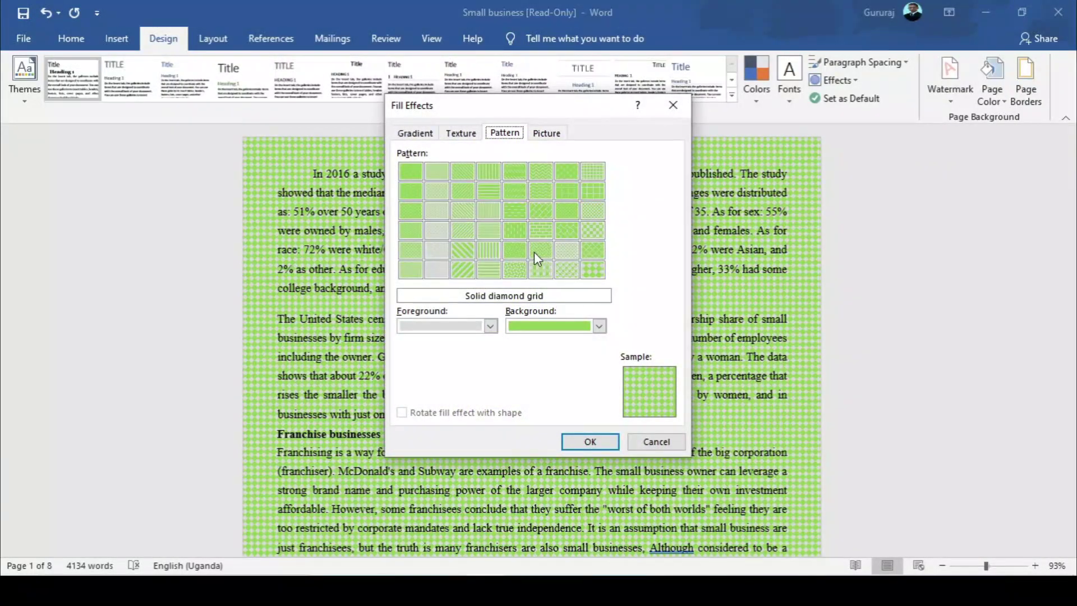
click(536, 214)
click(582, 441)
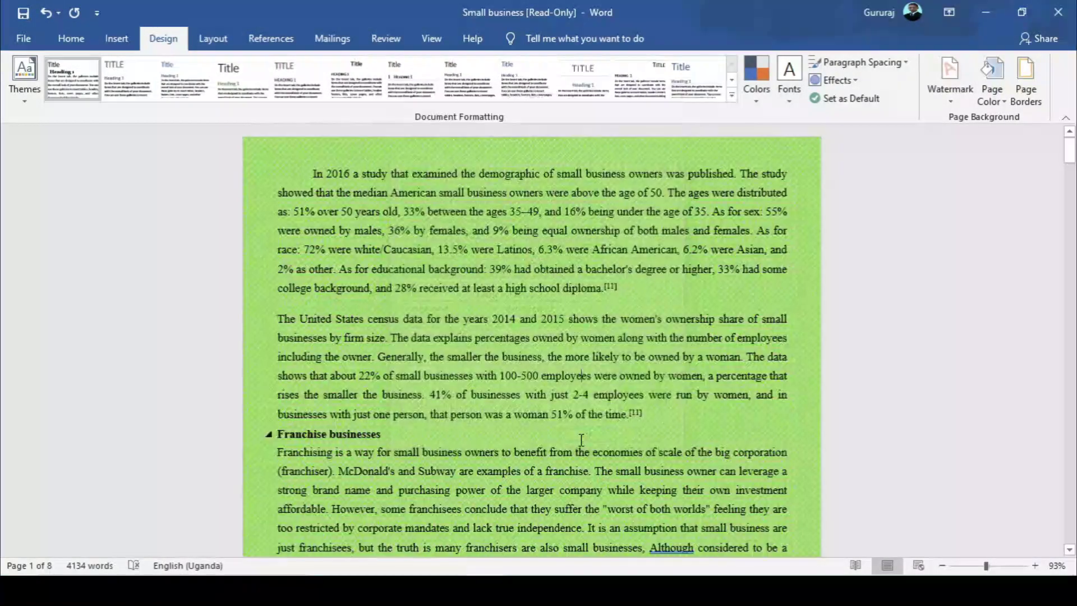
- Change the page background pattern to Diagonal stripes: Dark upward, keeping the light gray and green colors, and check it on the pages
scroll(587, 375, down, 10)
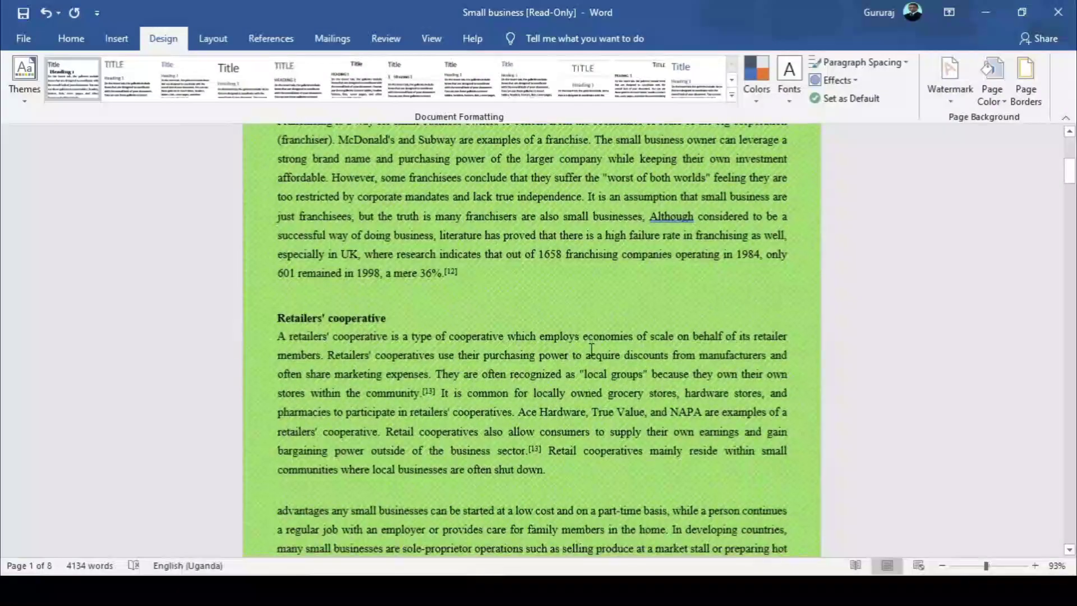
scroll(591, 351, down, 12)
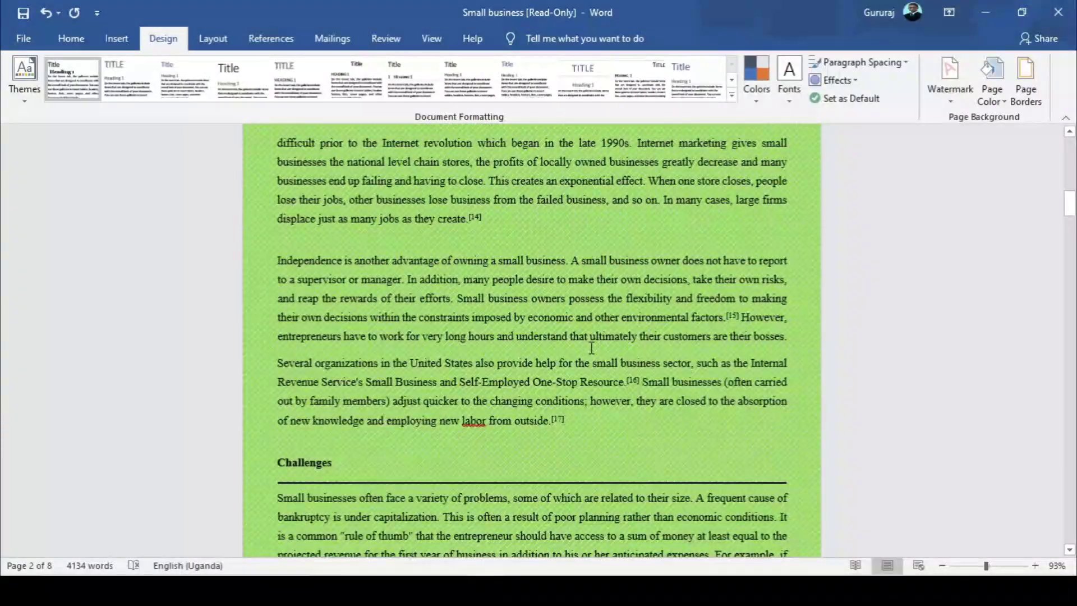
scroll(592, 347, down, 5)
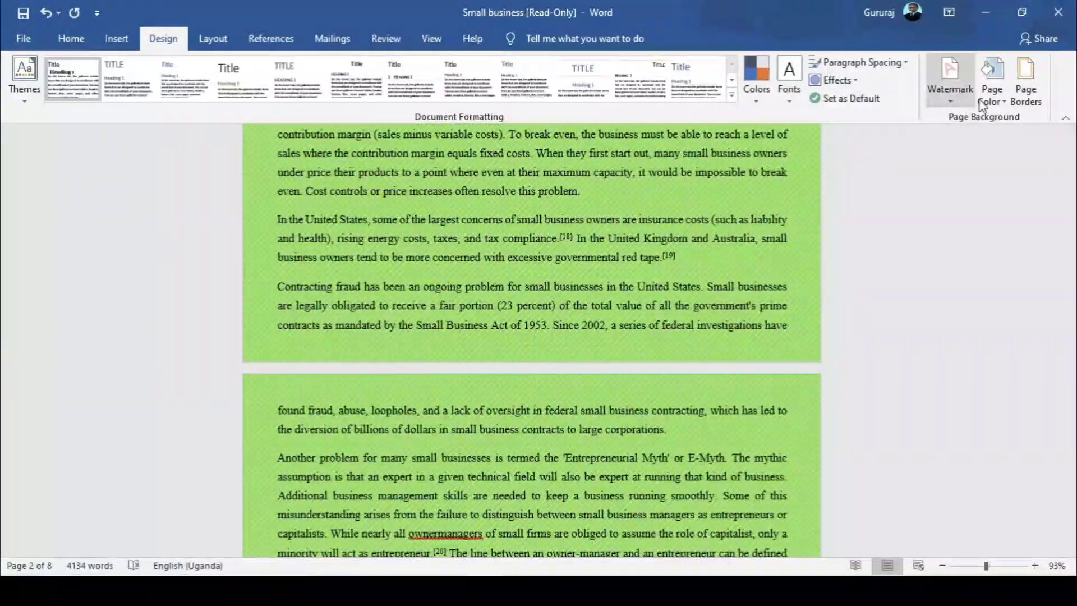
click(1004, 101)
click(993, 285)
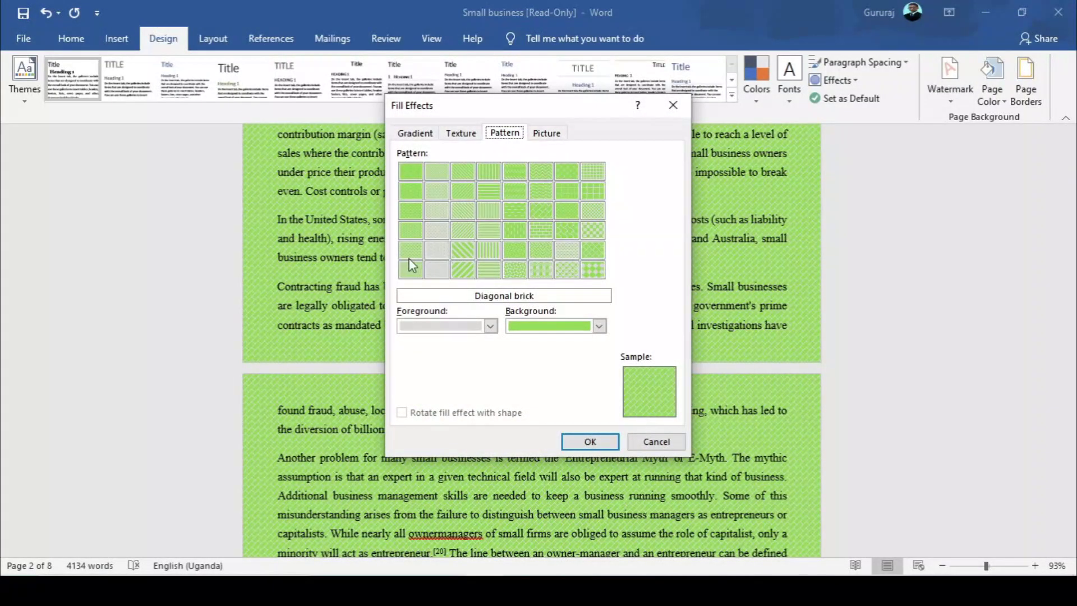
click(462, 227)
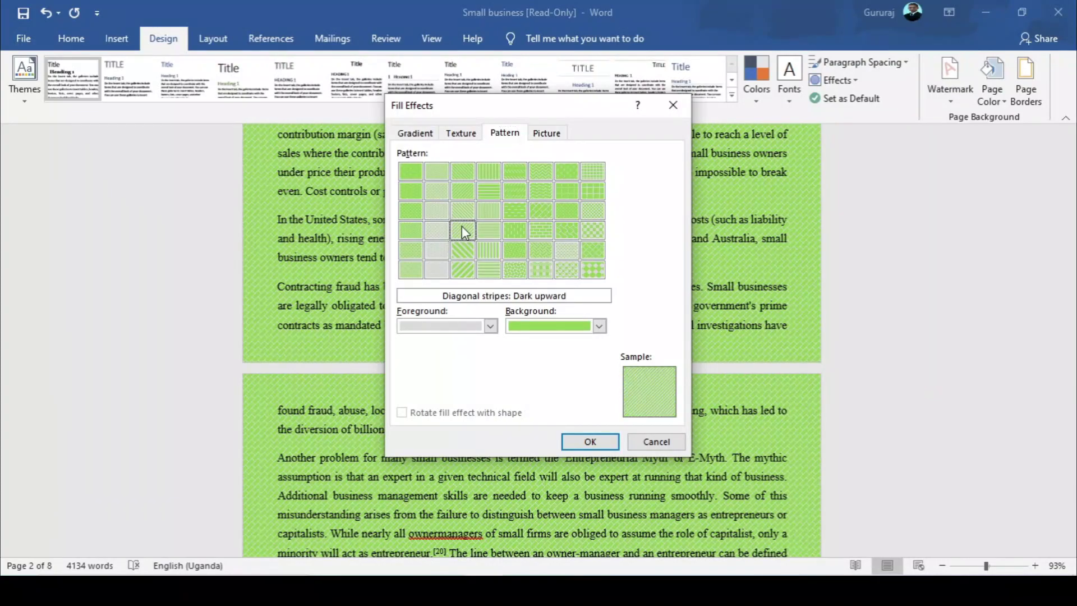
click(581, 443)
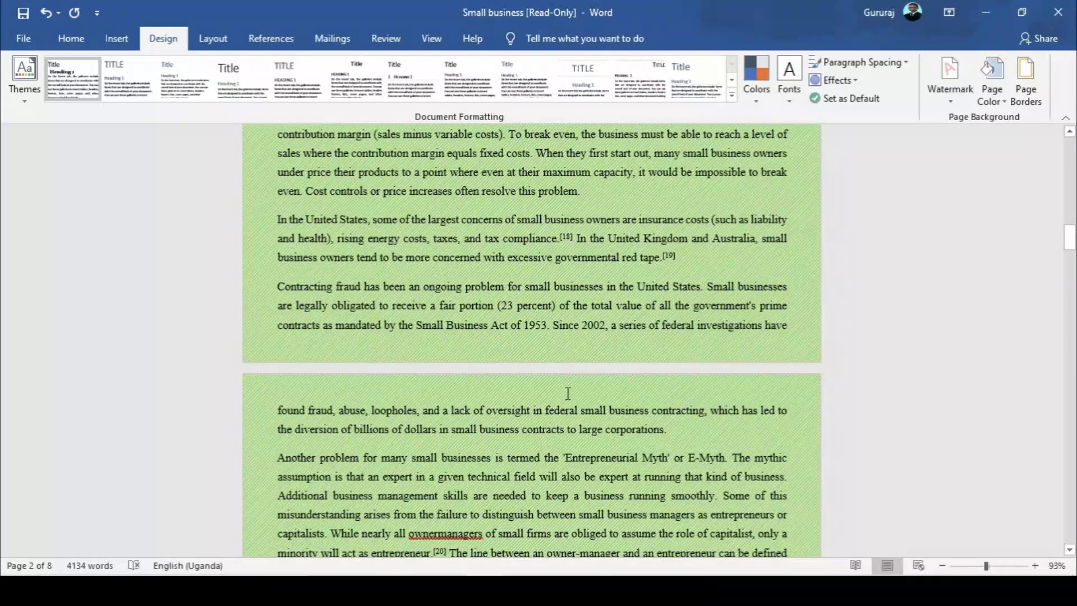
scroll(567, 393, up, 10)
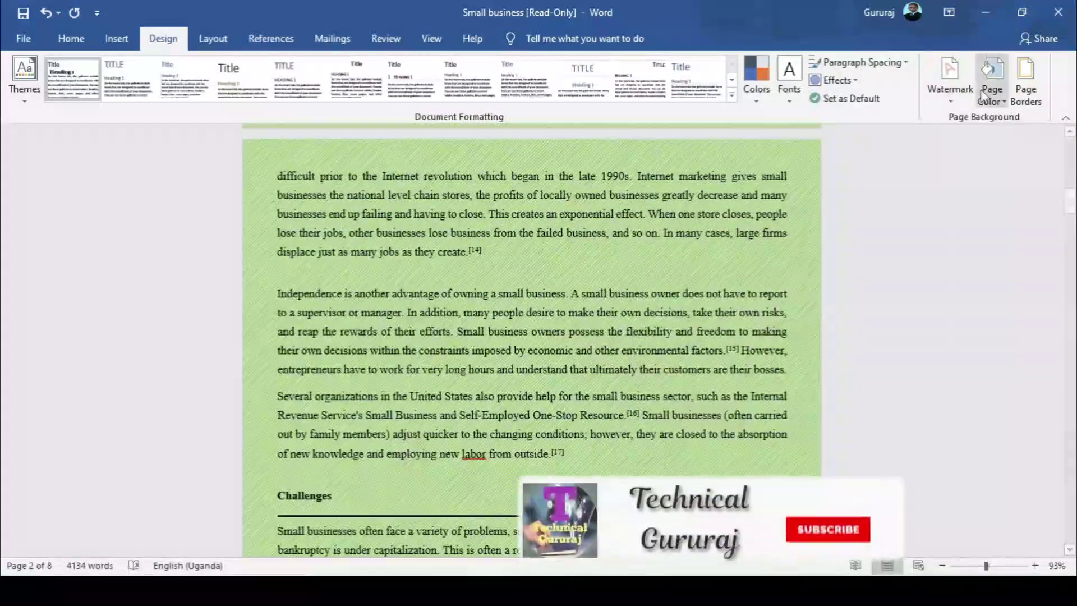
- Set the dark upward stripes' foreground color to blue and background color to dark red in the page fill effects
click(981, 90)
click(982, 278)
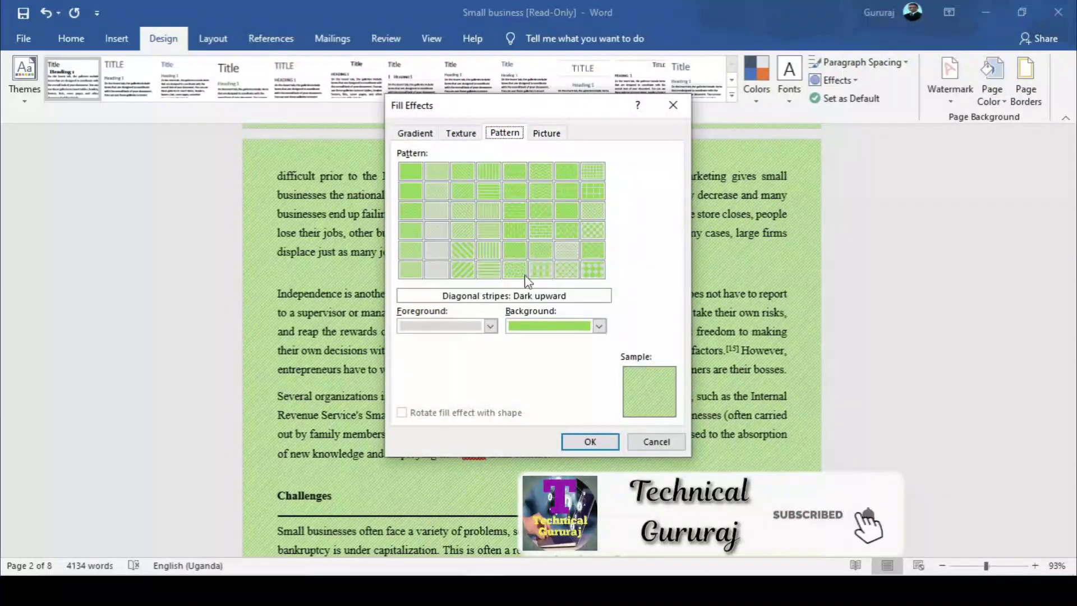
click(489, 326)
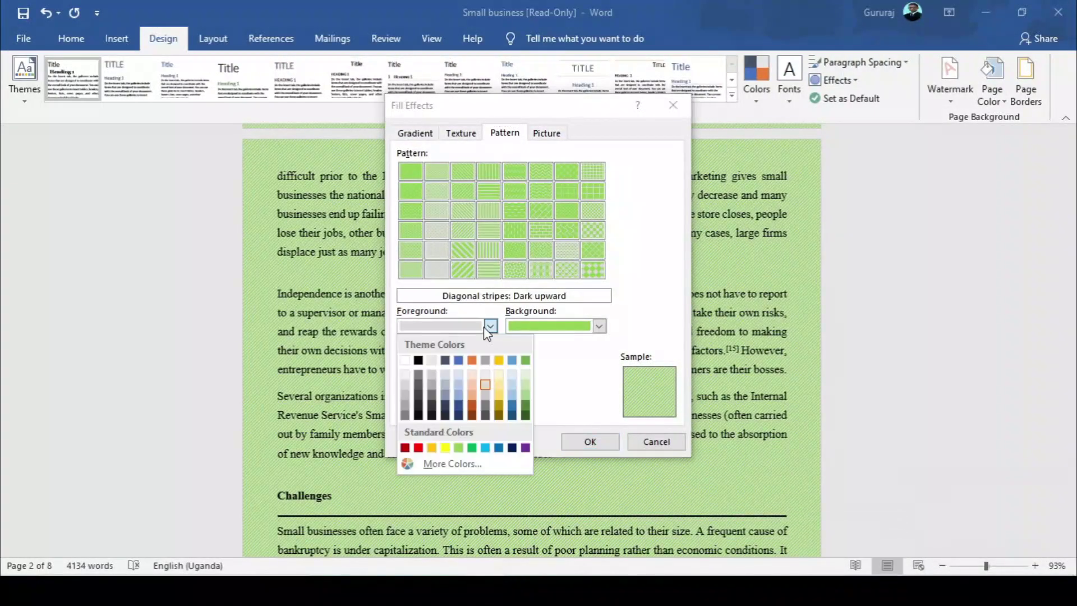
click(499, 448)
click(599, 326)
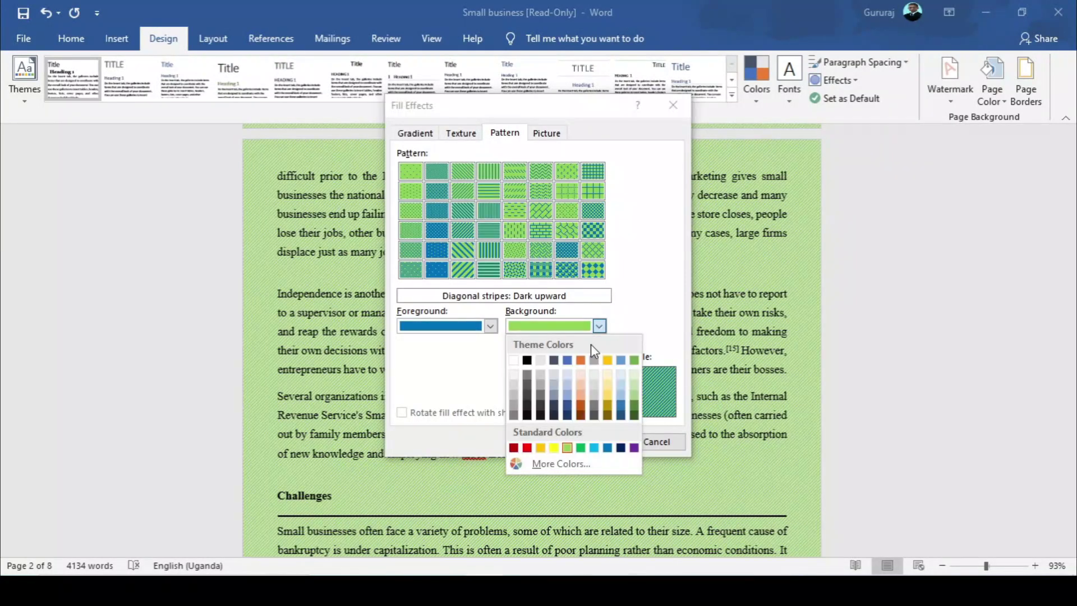
click(513, 448)
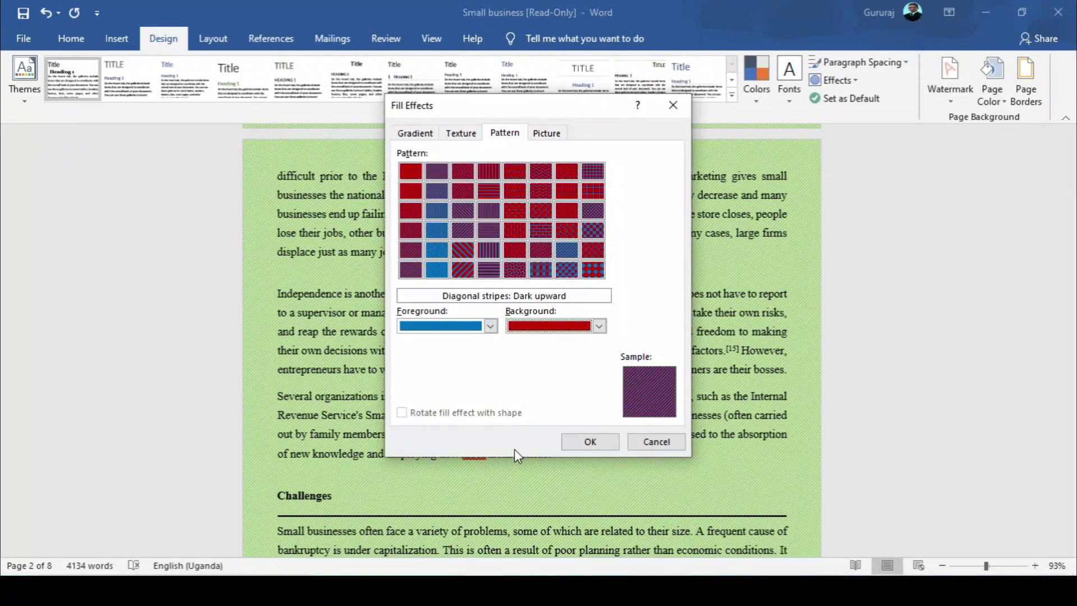
- Change the stripes to a light blue foreground and gold background, apply them, and check the pages
click(490, 327)
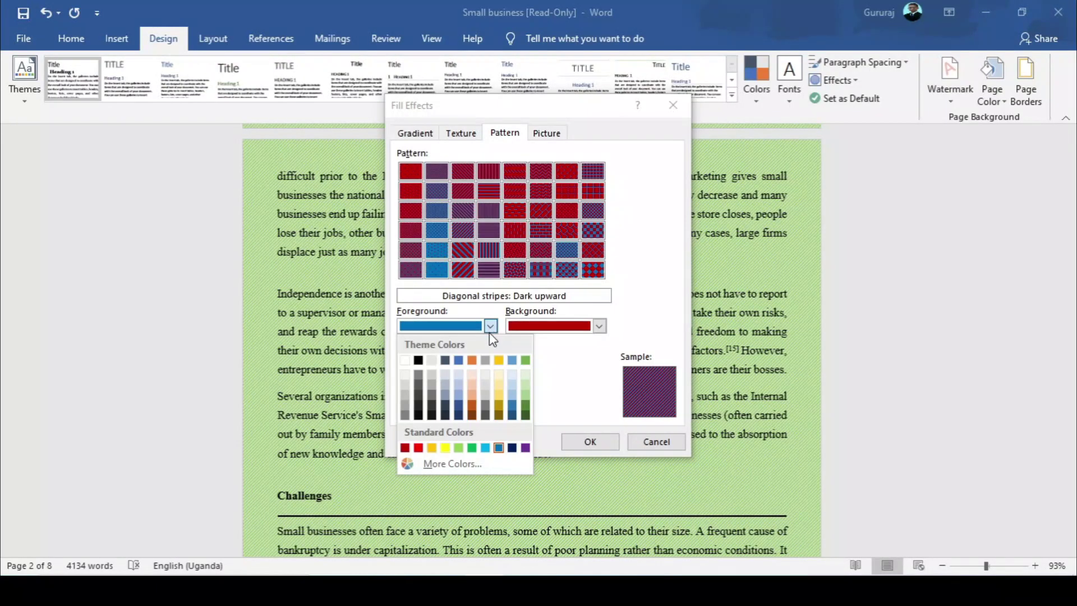
click(511, 360)
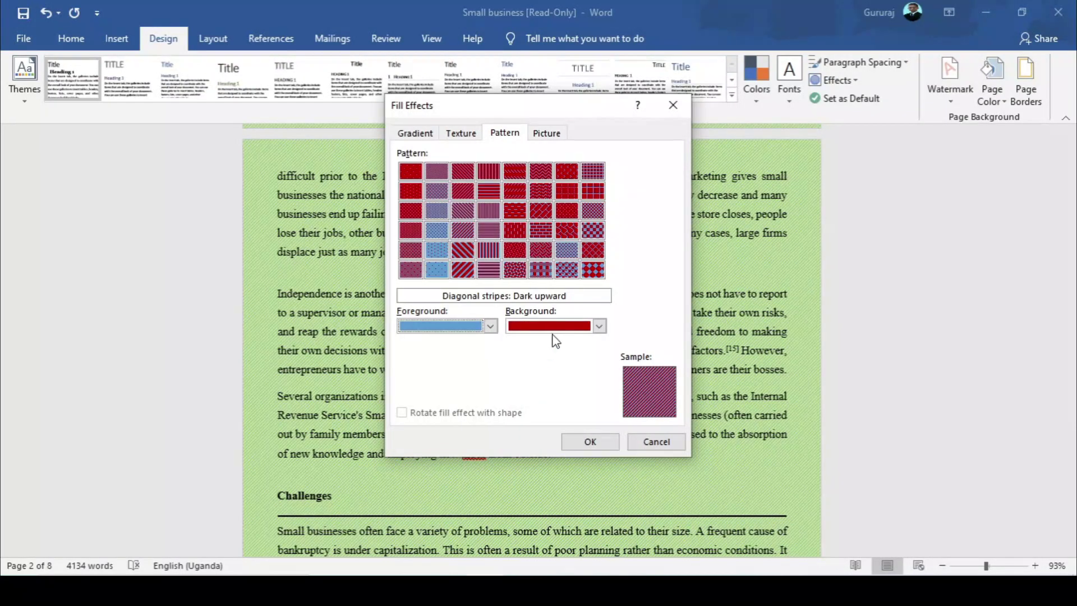
click(553, 328)
click(540, 447)
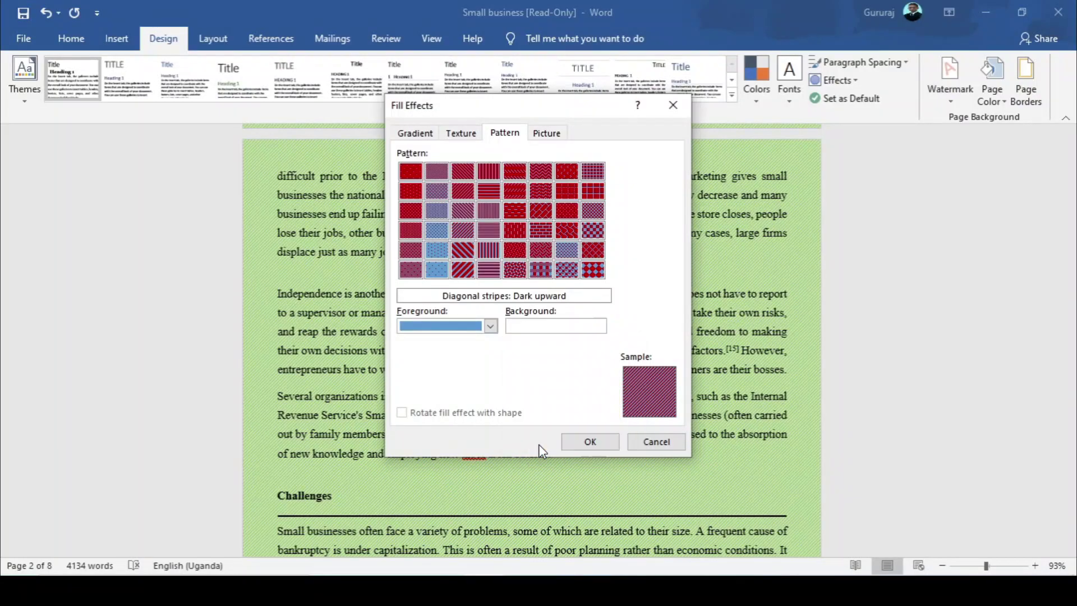
click(575, 442)
scroll(572, 353, up, 8)
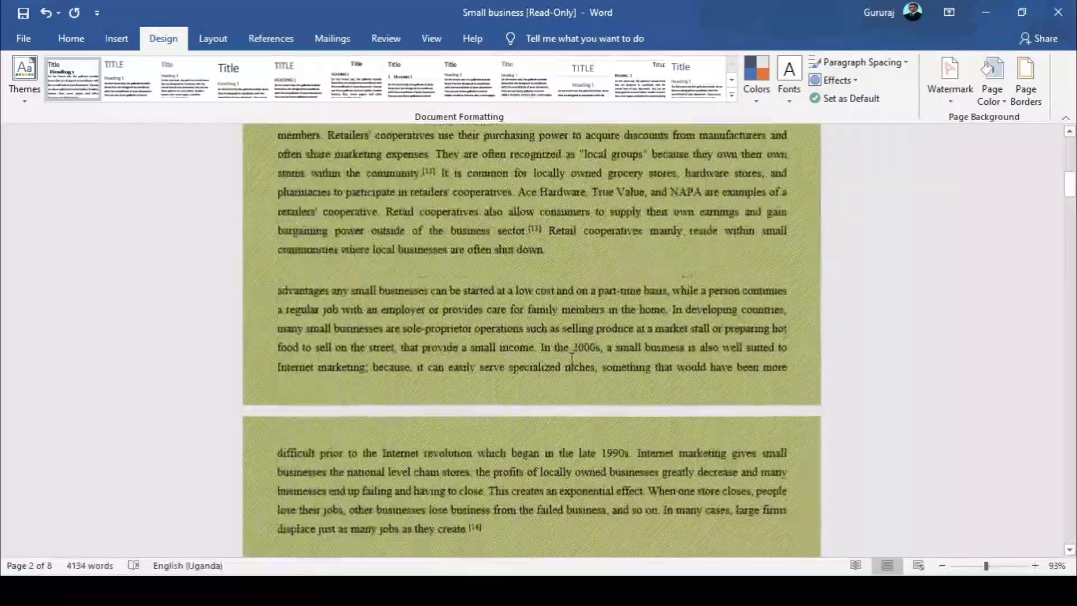
scroll(572, 353, up, 10)
scroll(593, 318, down, 13)
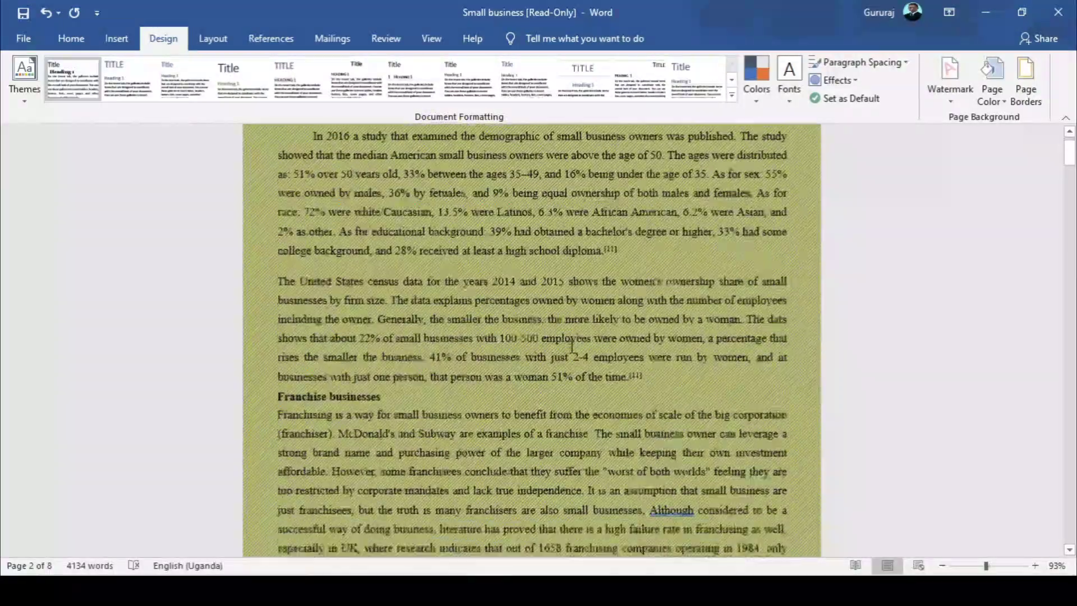
scroll(593, 318, down, 10)
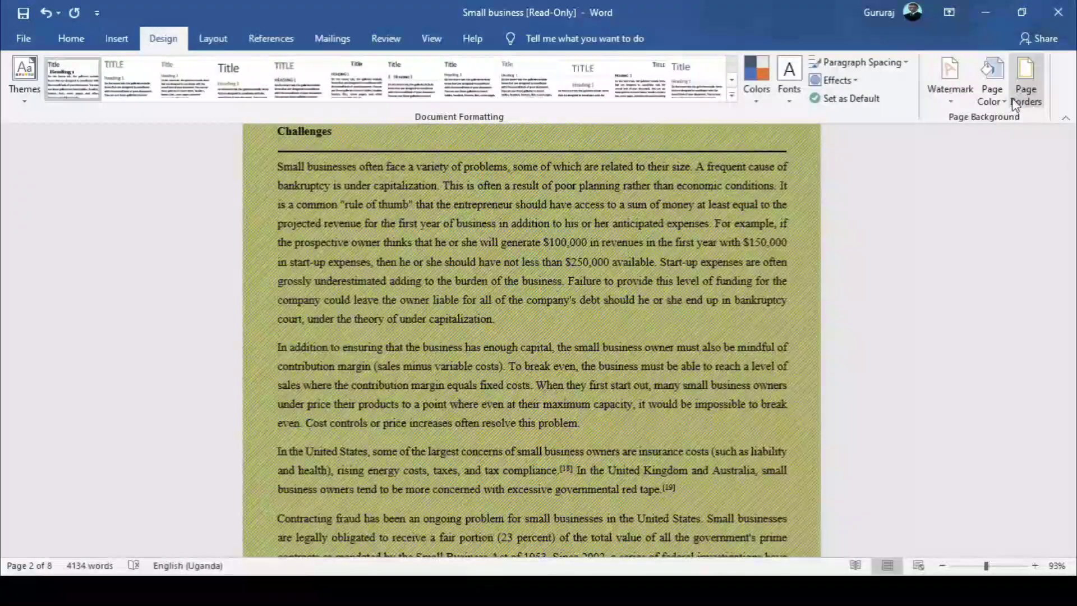
- Replace the striped page background with the solid diamond pattern, trying Large checker board first, and review it across the pages
click(1004, 101)
click(978, 278)
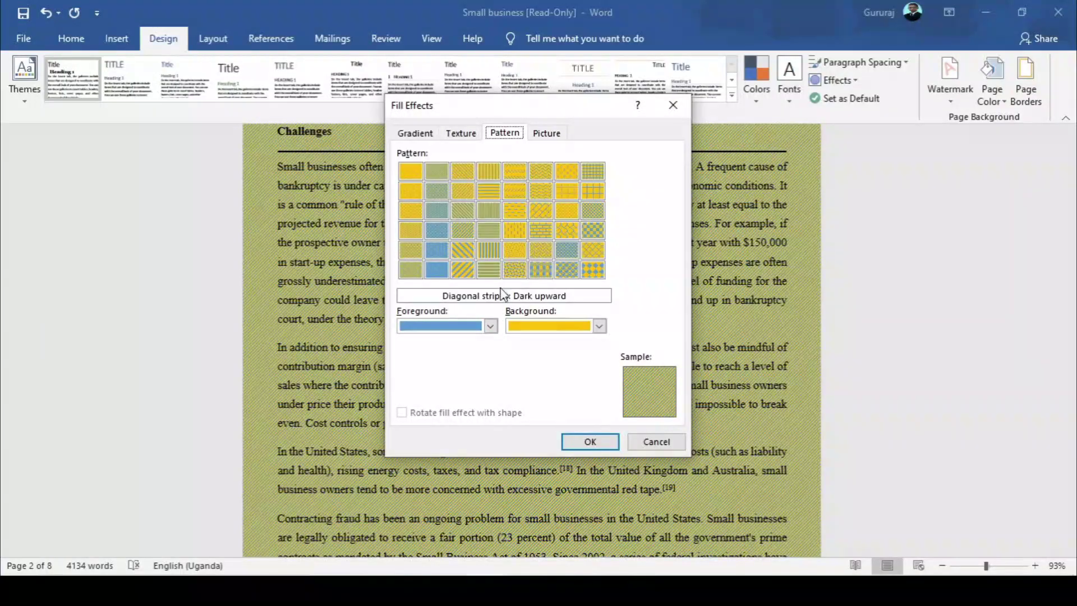
click(588, 228)
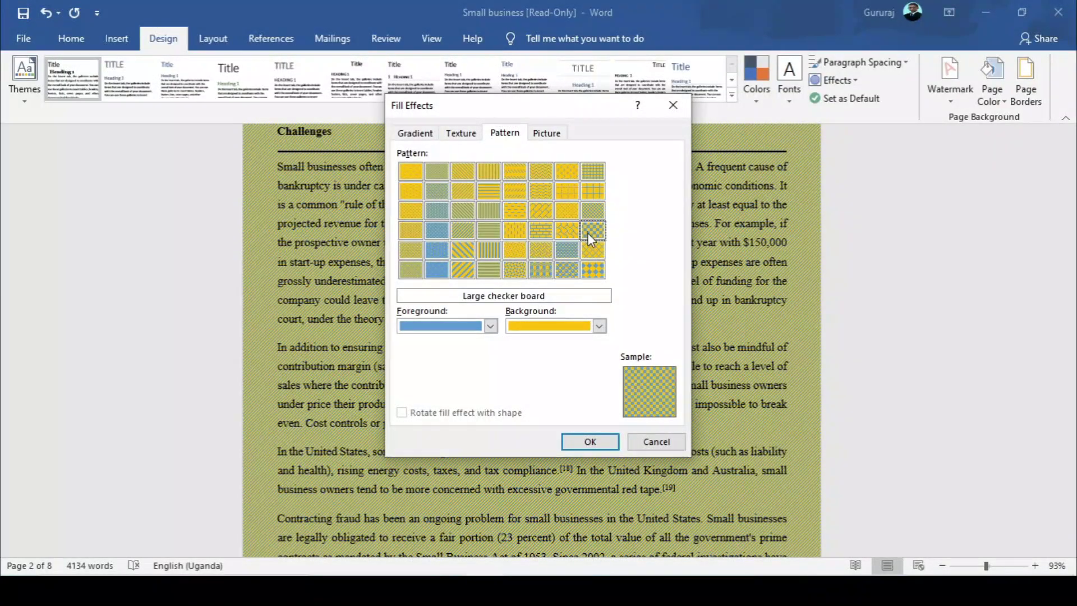
click(591, 271)
click(590, 442)
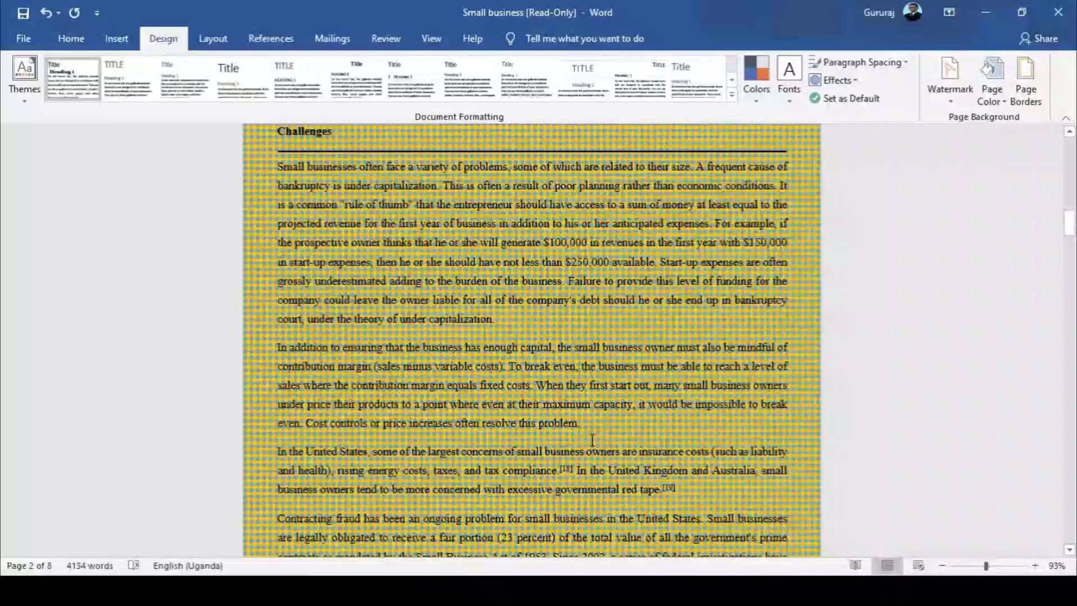
scroll(592, 391, up, 20)
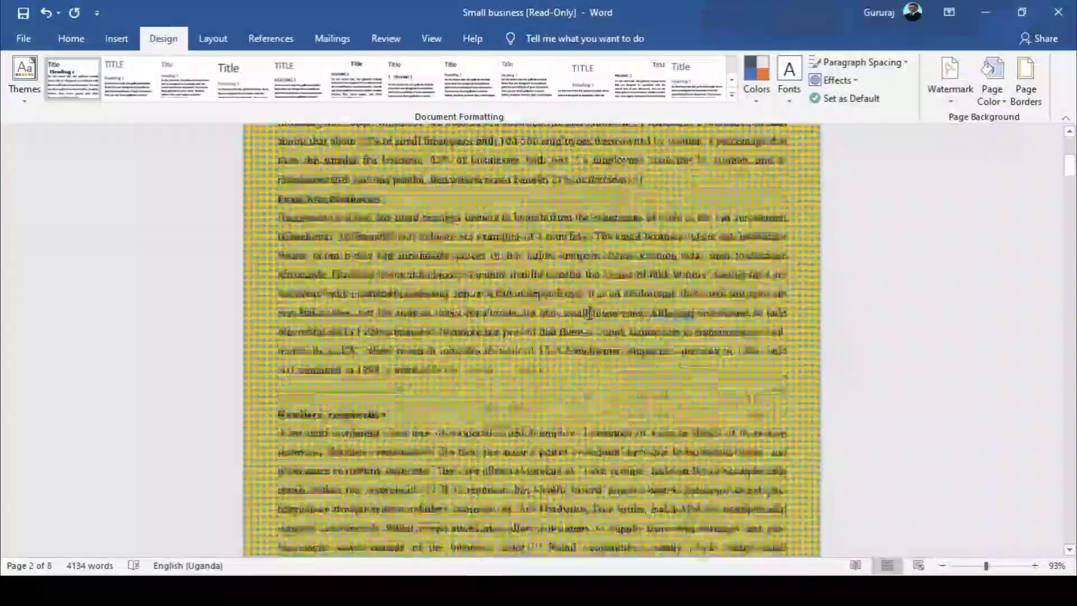
scroll(591, 299, up, 3)
scroll(592, 281, down, 20)
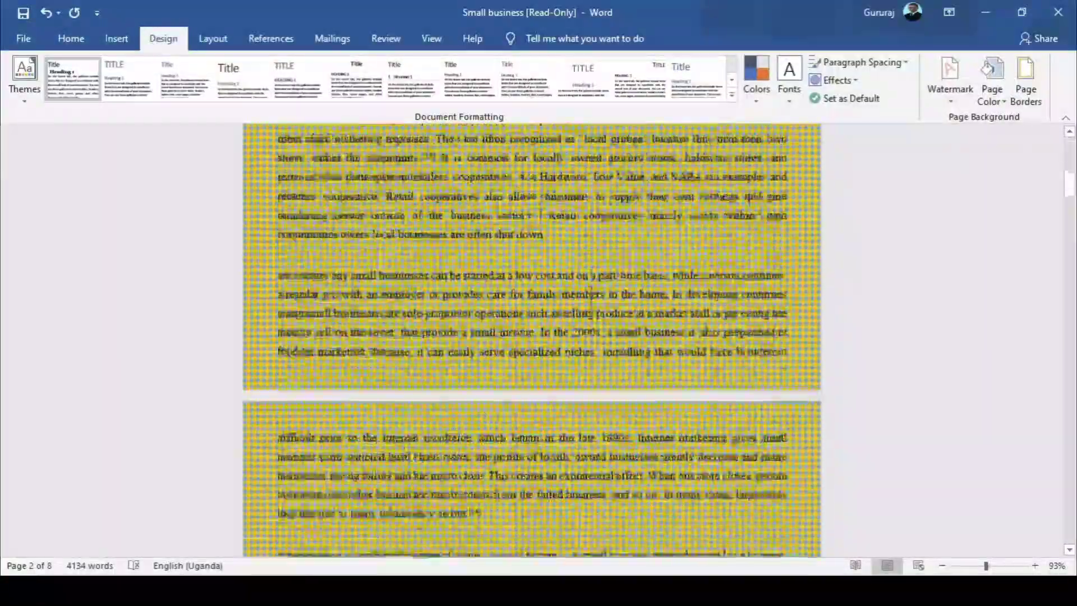
scroll(594, 259, down, 15)
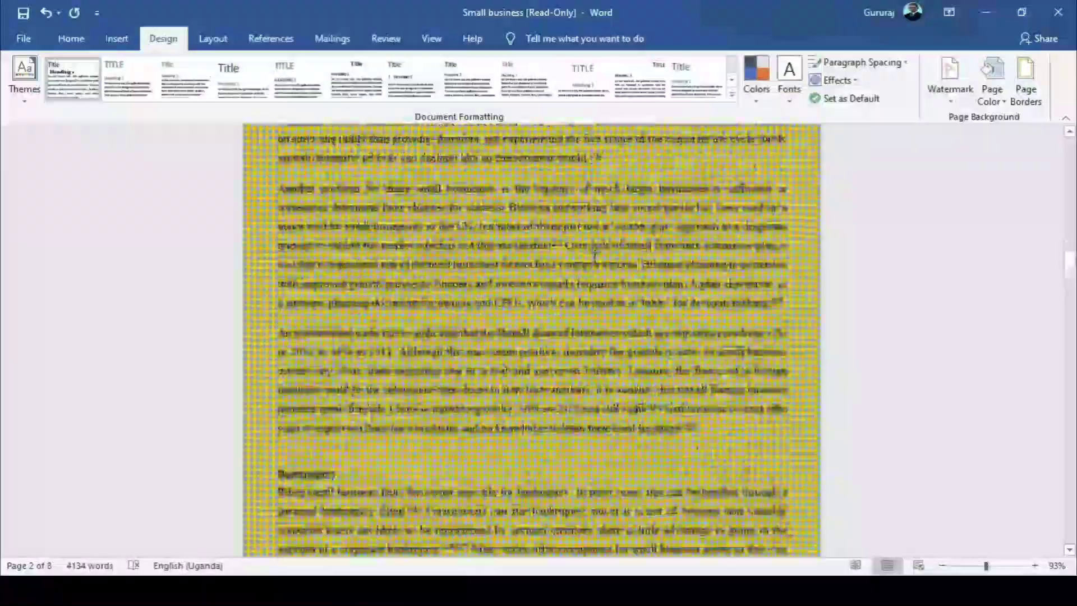
scroll(594, 260, down, 10)
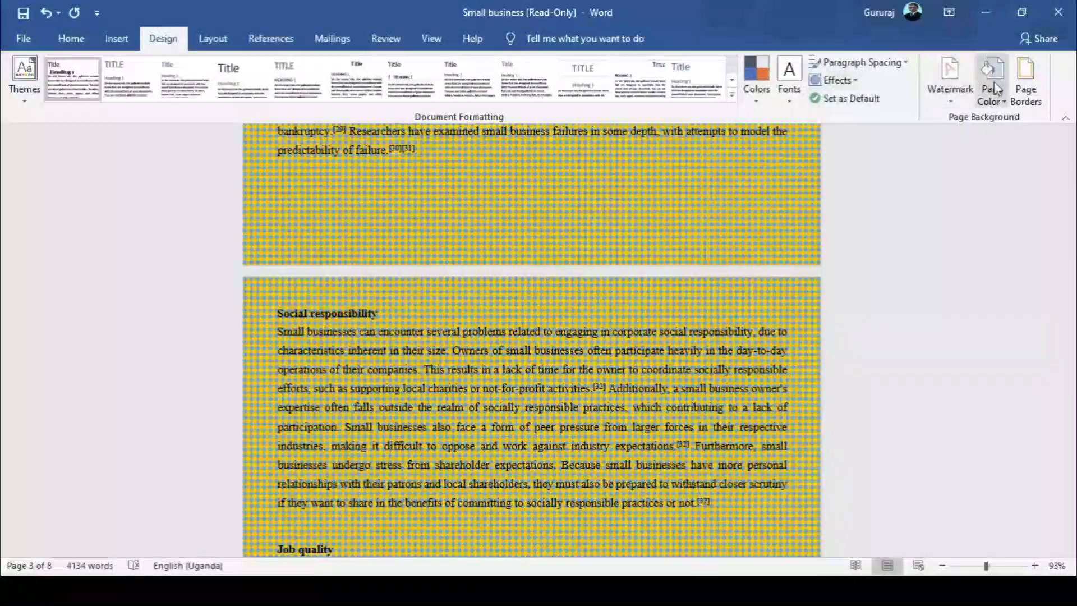